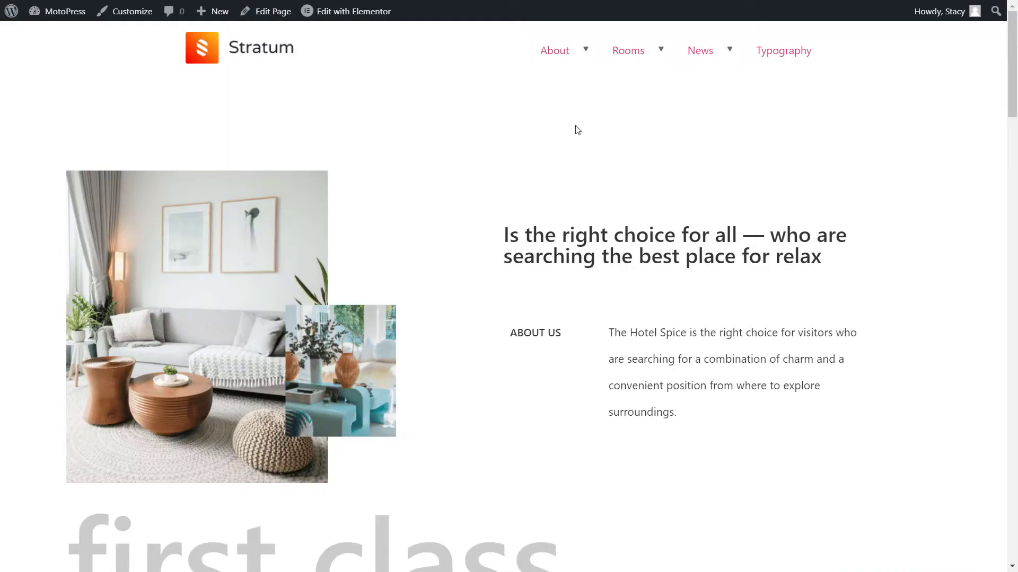
Step: Examine the Drop Down, Lists and Portfolio examples in the Stratum horizontal mega menu demo
{"action": "mouse_move", "coordinate": [591, 62]}
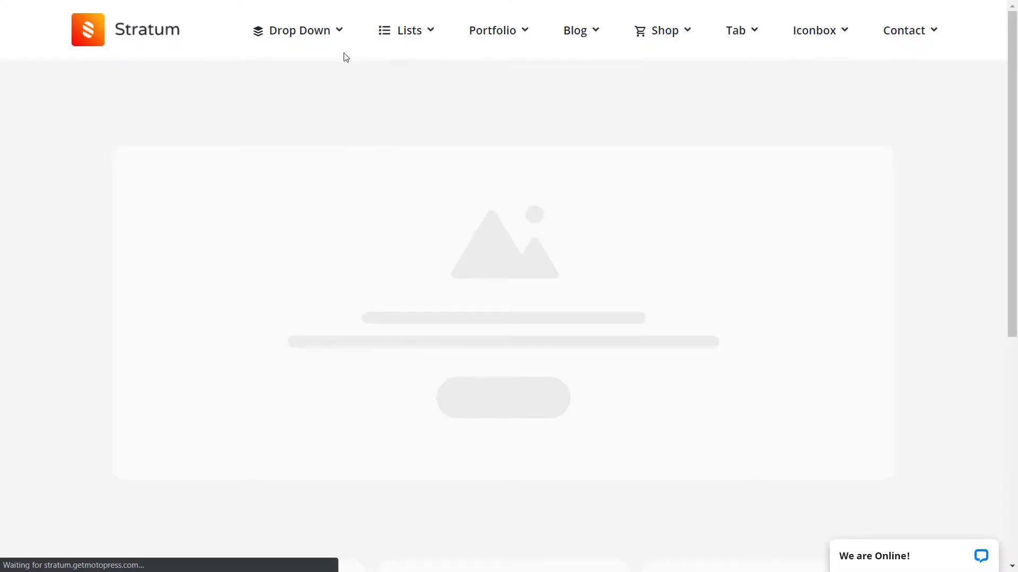
{"action": "mouse_move", "coordinate": [342, 35]}
{"action": "mouse_move", "coordinate": [353, 143]}
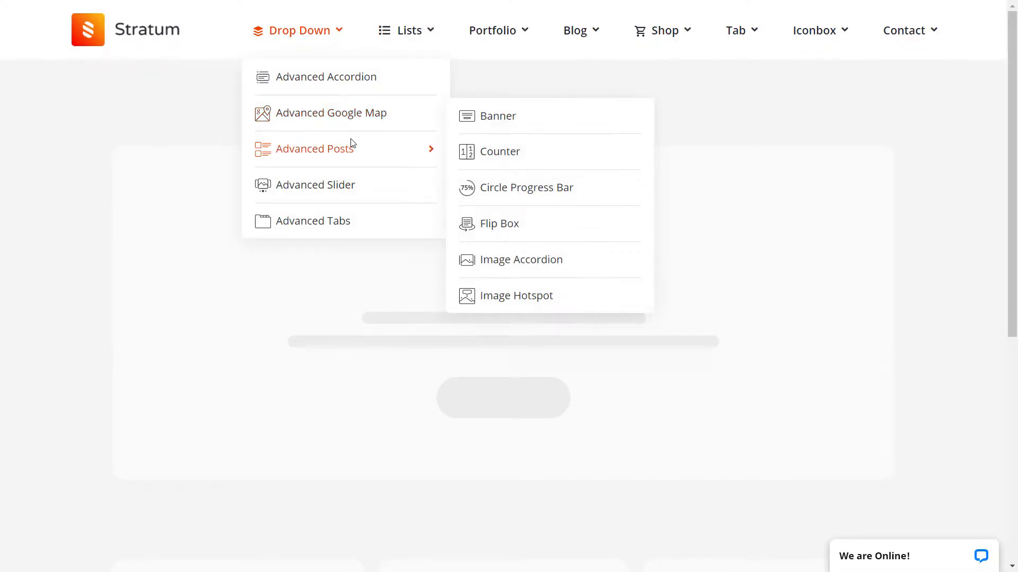
{"action": "mouse_move", "coordinate": [413, 32]}
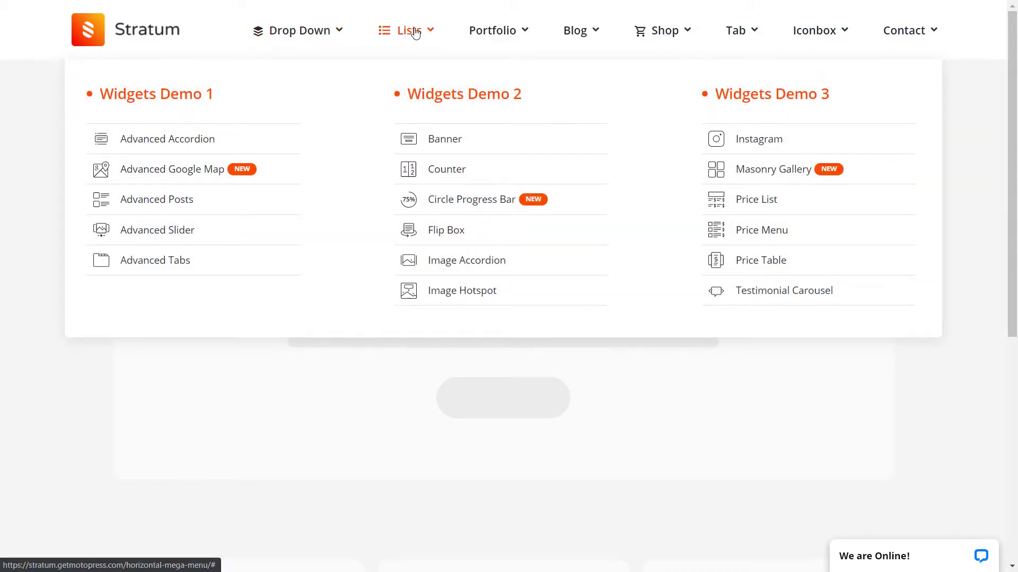
{"action": "mouse_move", "coordinate": [508, 40]}
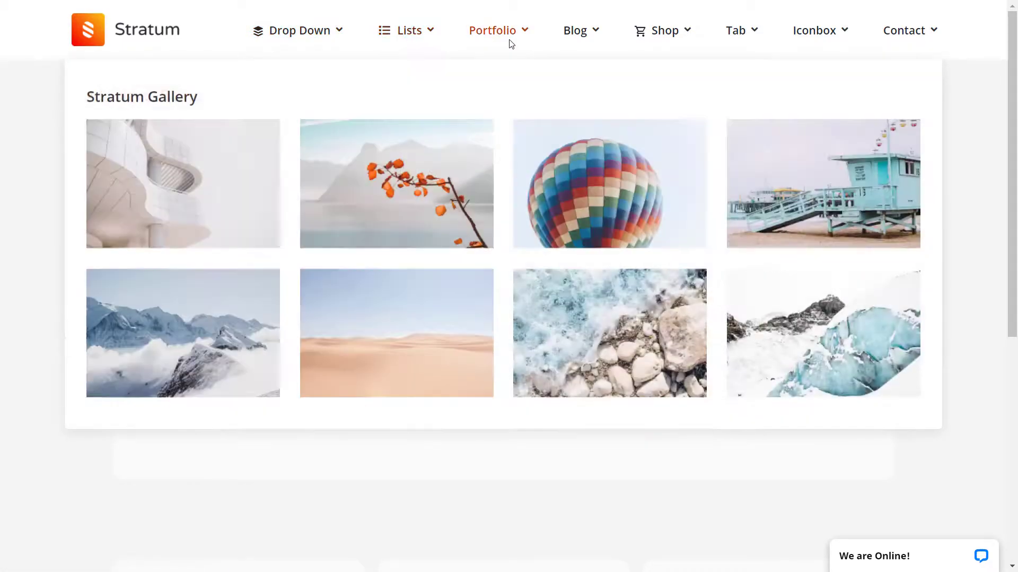
{"action": "mouse_move", "coordinate": [624, 214]}
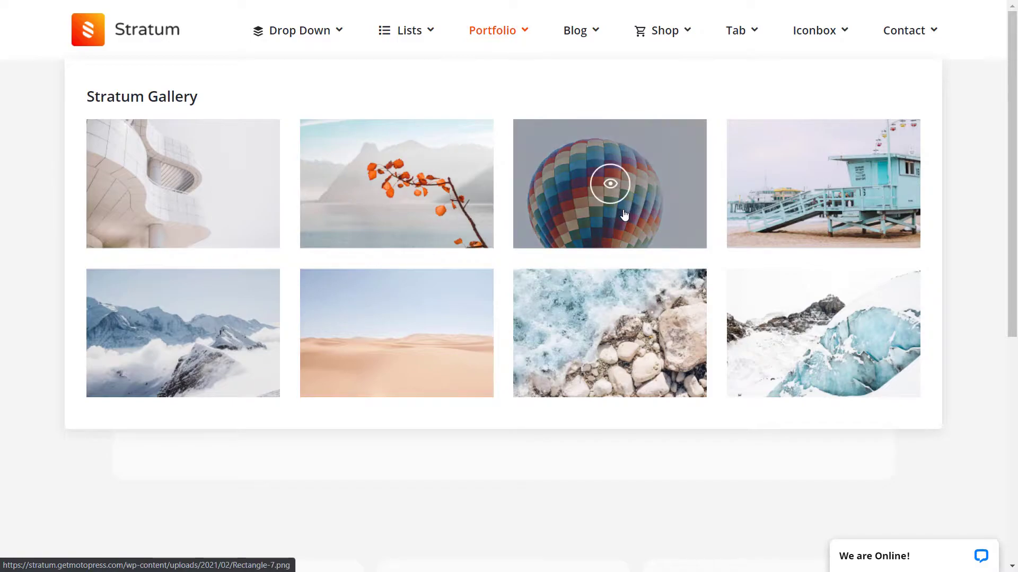
{"action": "mouse_move", "coordinate": [580, 33]}
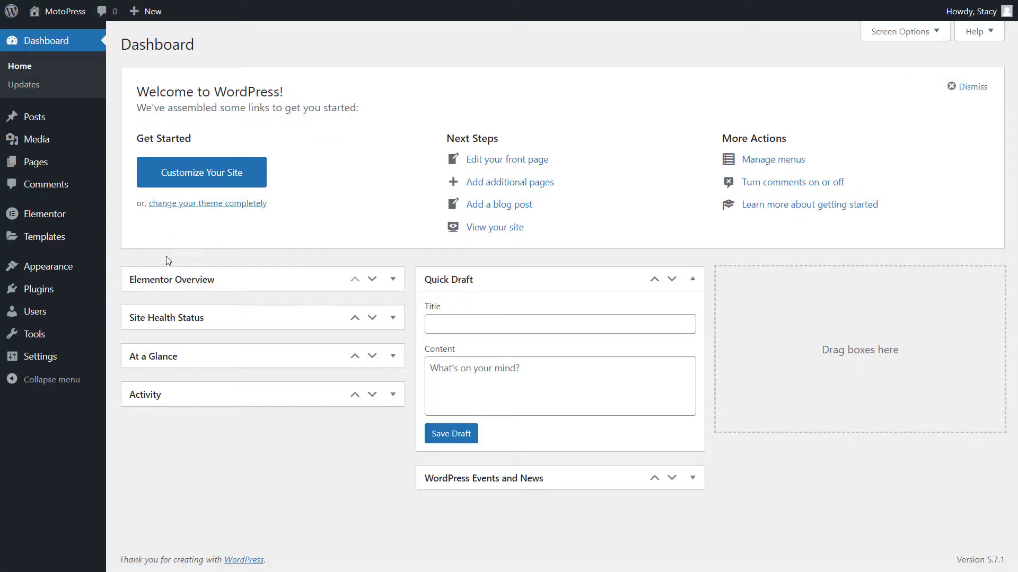
Step: Upload stratum-menu-1.0.2.zip as a new WordPress plugin, install it and activate it
{"action": "mouse_move", "coordinate": [91, 297]}
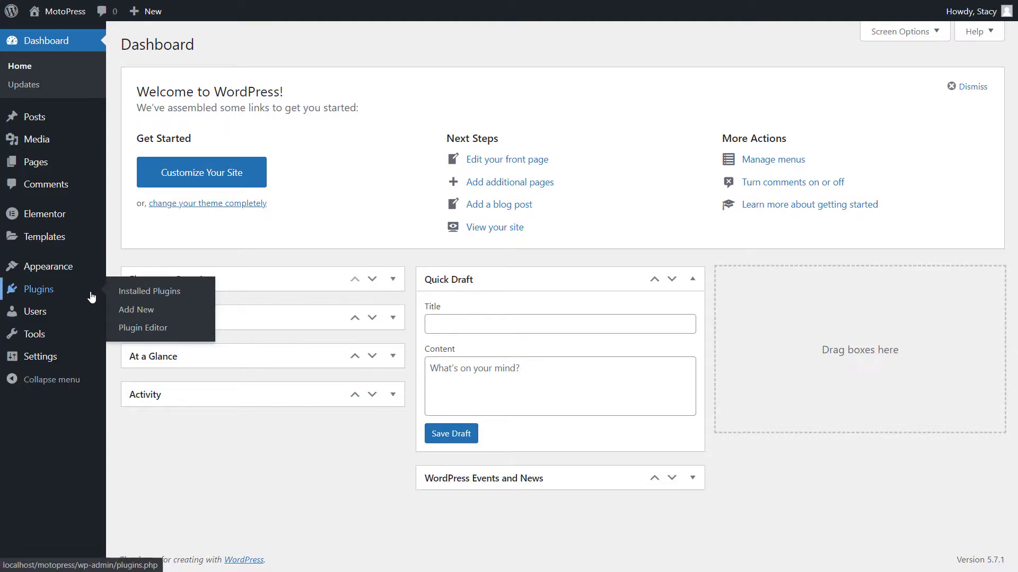
{"action": "left_click", "coordinate": [91, 297]}
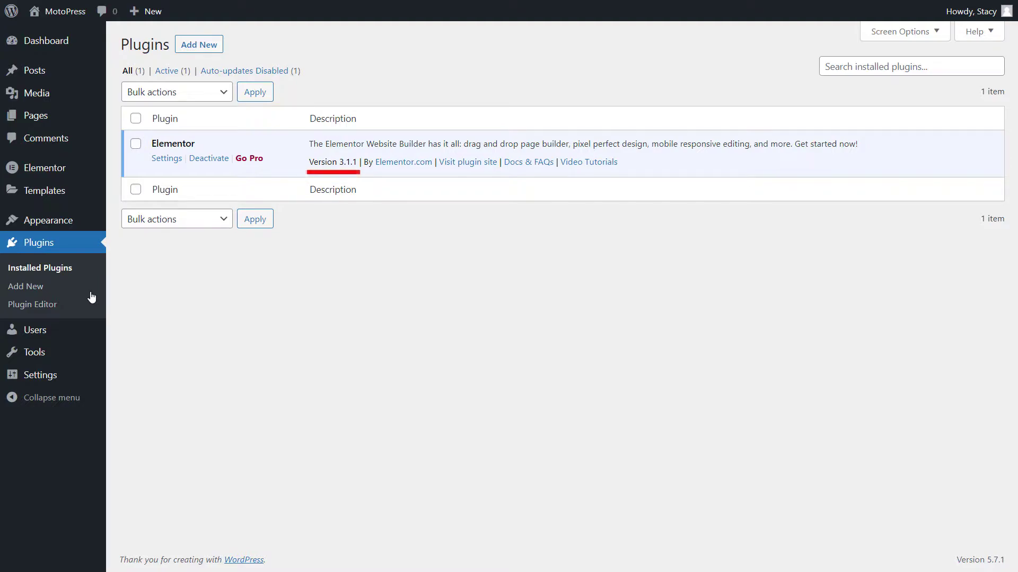
{"action": "left_click", "coordinate": [194, 46]}
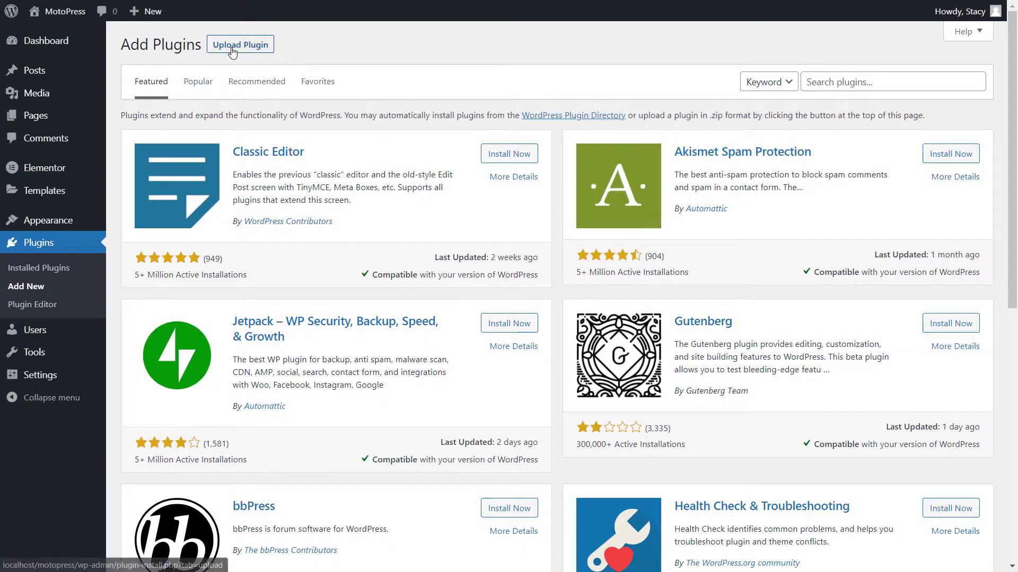
{"action": "left_click", "coordinate": [231, 50]}
{"action": "left_click", "coordinate": [459, 160]}
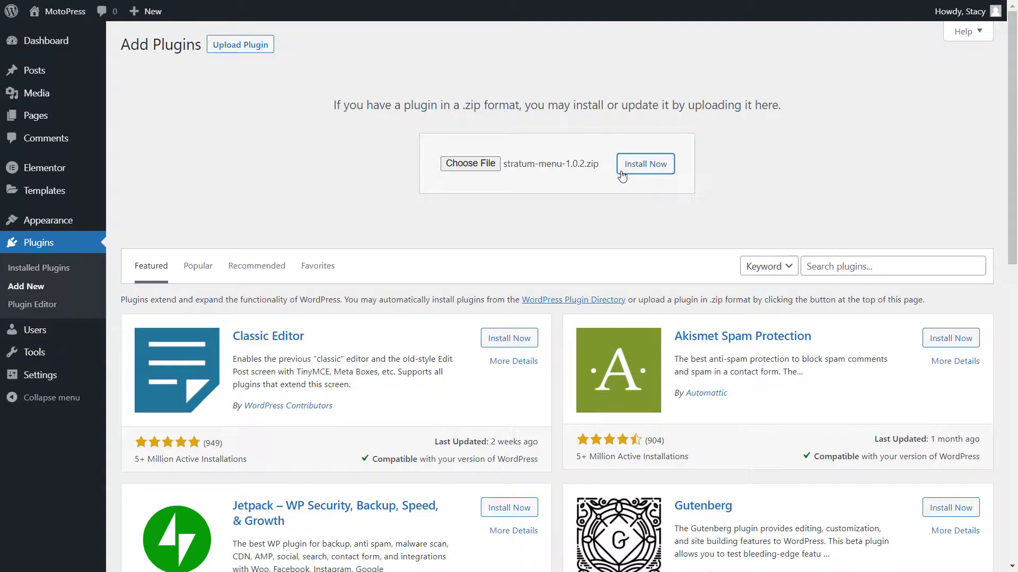
{"action": "left_click", "coordinate": [644, 164]}
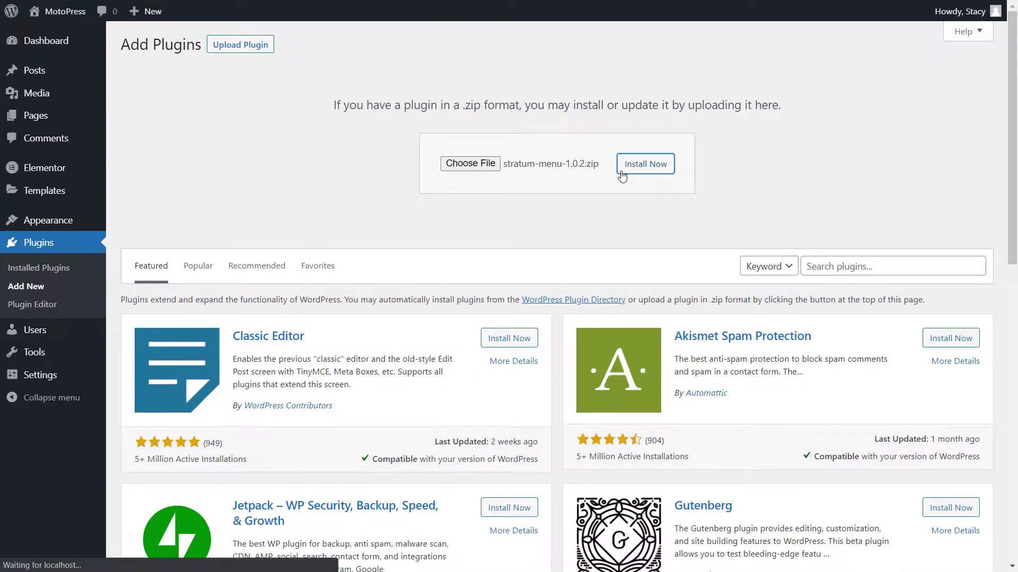
{"action": "left_click", "coordinate": [156, 142]}
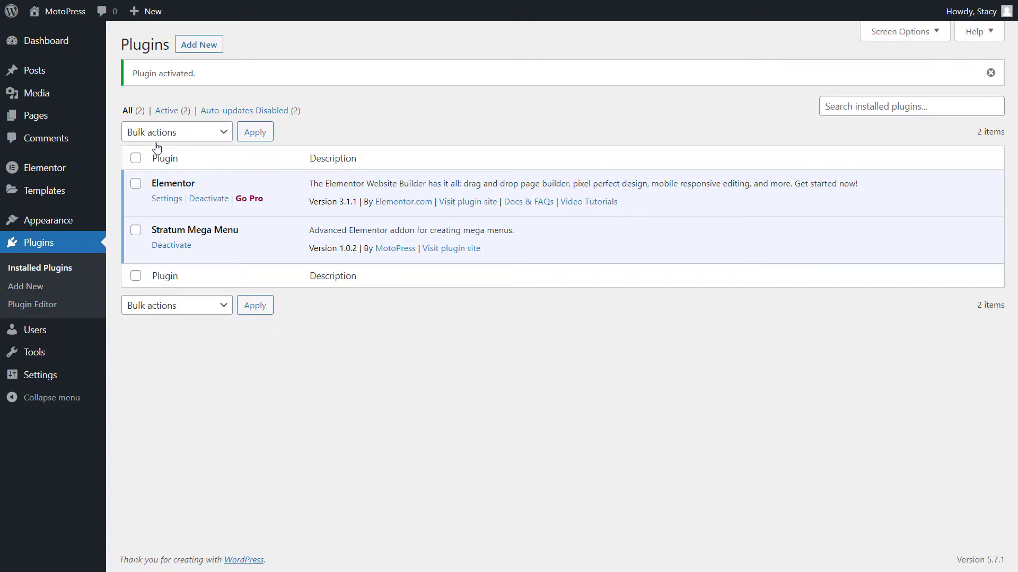
Step: Review the Stratum Mega Menu plugin's instructions and open the site's menu management page
{"action": "mouse_move", "coordinate": [96, 225]}
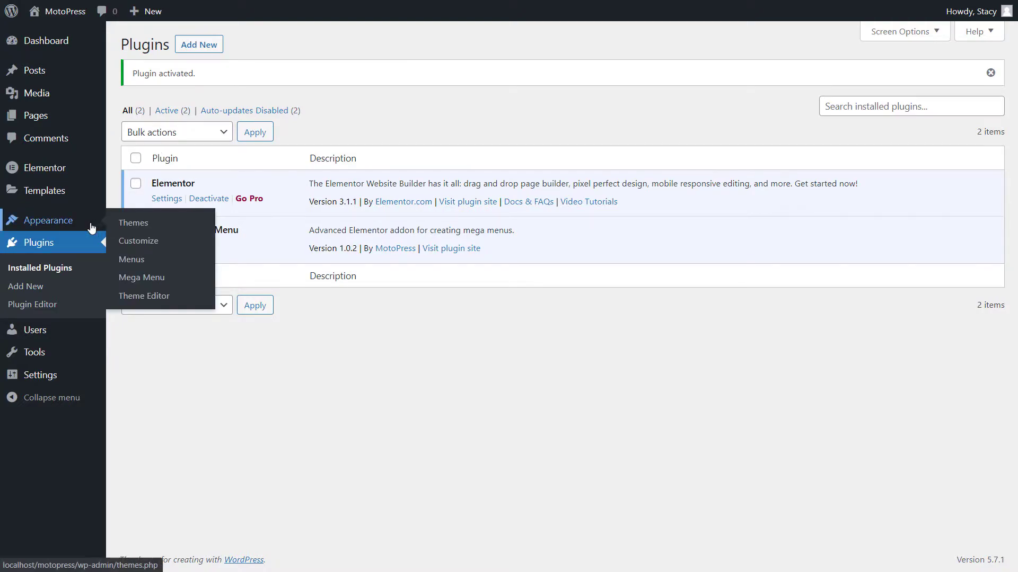
{"action": "left_click", "coordinate": [139, 286]}
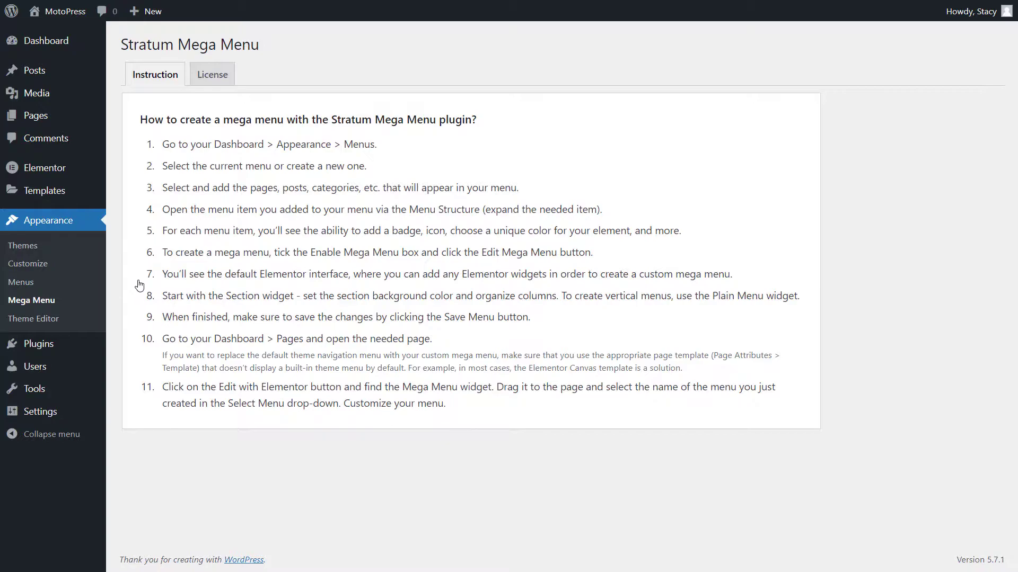
{"action": "left_click", "coordinate": [89, 282]}
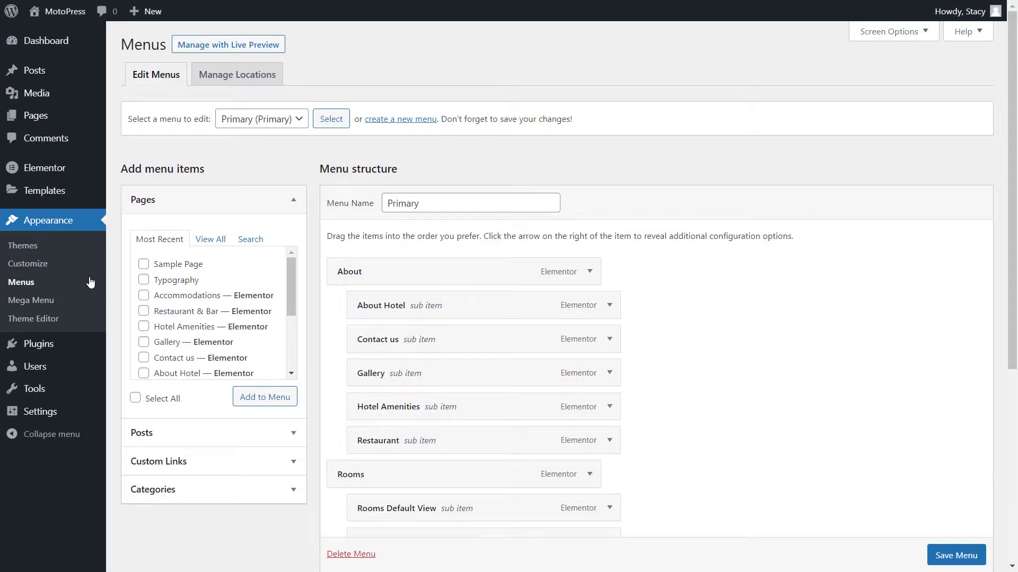
Step: Create a new navigation menu named "New Menu"
{"action": "left_click", "coordinate": [300, 122]}
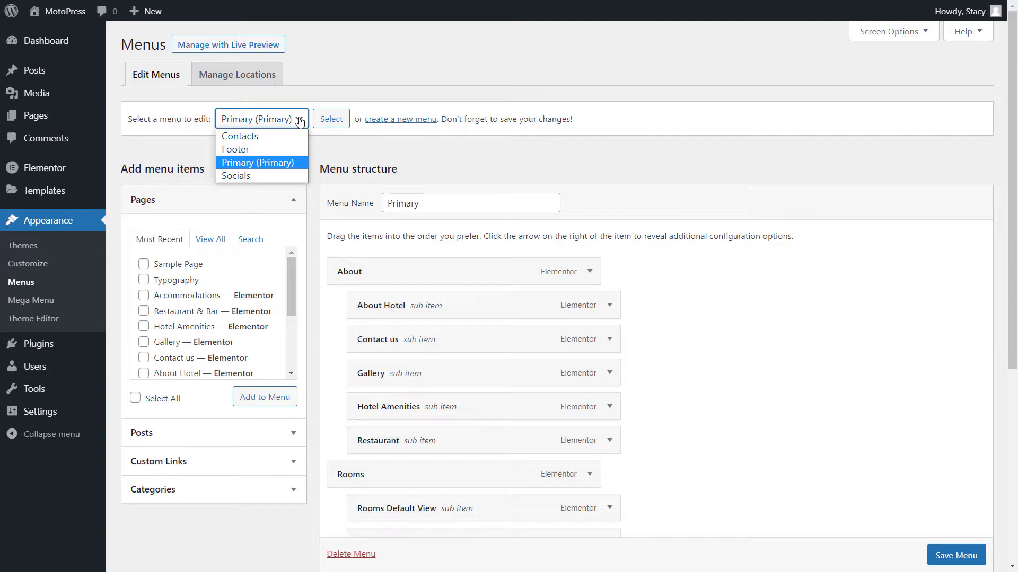
{"action": "left_click", "coordinate": [401, 120]}
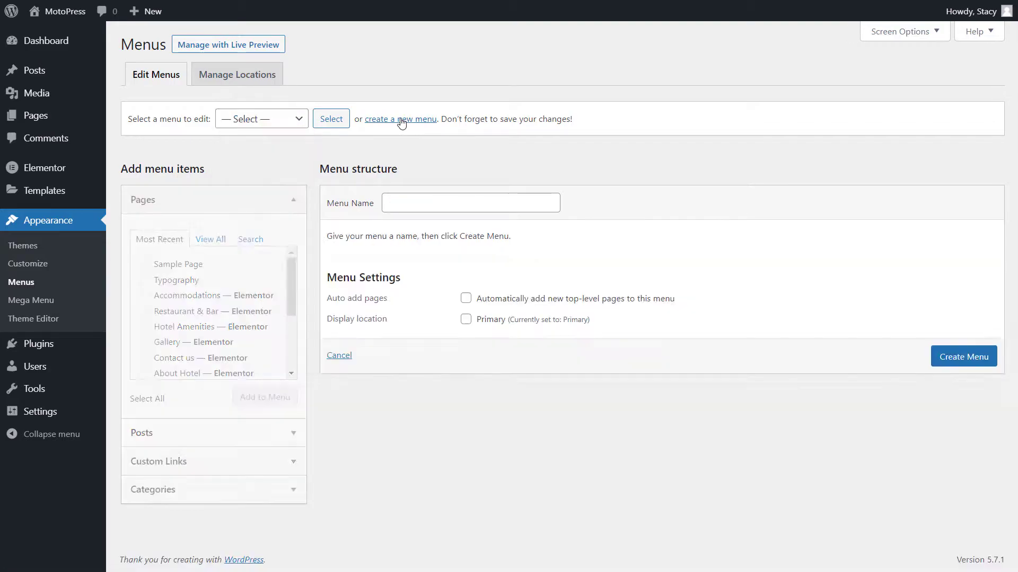
{"action": "left_click", "coordinate": [415, 199]}
{"action": "type", "text": "New Menu"}
{"action": "left_click", "coordinate": [949, 363]}
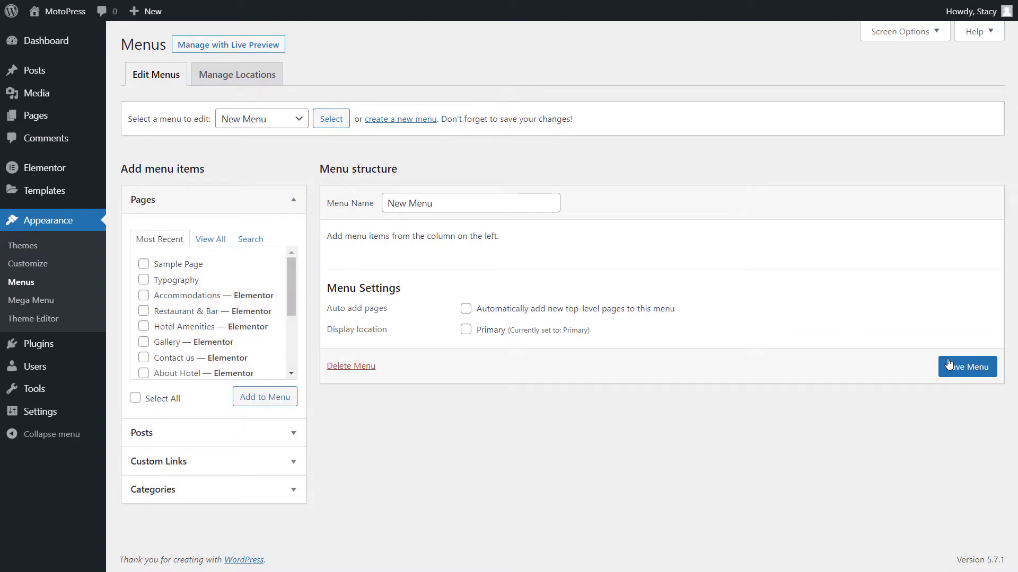
Step: Add the About Hotel, Accommodations, Restaurant & Bar, Gallery, Contact us and Welcome to Design Hotel pages, nesting Contact us under About Hotel
{"action": "scroll", "coordinate": [150, 314], "scroll_direction": "down", "scroll_amount": 1}
{"action": "left_click", "coordinate": [144, 312]}
{"action": "left_click", "coordinate": [144, 297]}
{"action": "left_click", "coordinate": [143, 281]}
{"action": "scroll", "coordinate": [146, 276], "scroll_direction": "up", "scroll_amount": 1}
{"action": "left_click", "coordinate": [144, 297]}
{"action": "left_click", "coordinate": [146, 283]}
{"action": "scroll", "coordinate": [147, 287], "scroll_direction": "down", "scroll_amount": 2}
{"action": "left_click", "coordinate": [143, 364]}
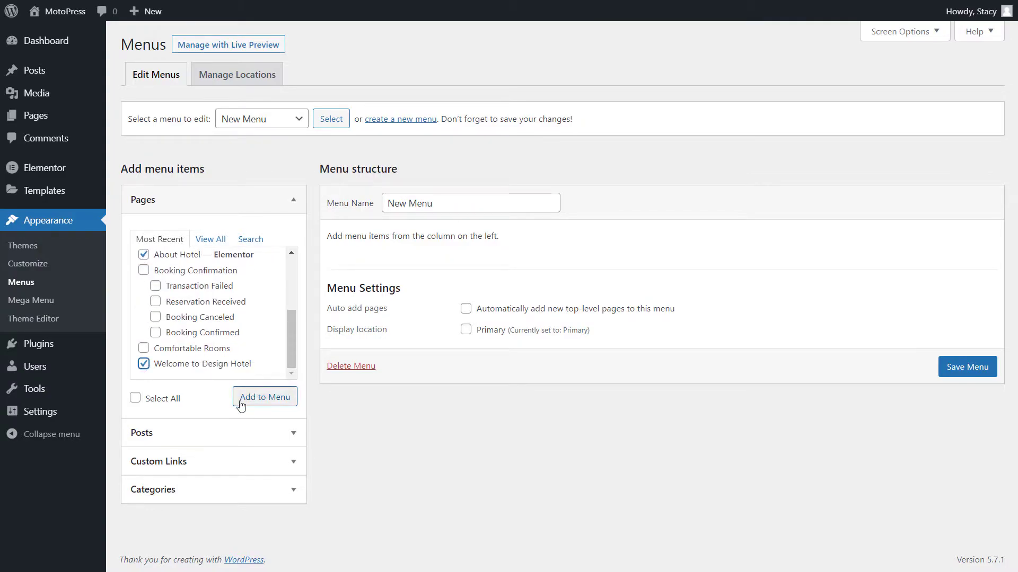
{"action": "left_click", "coordinate": [241, 405]}
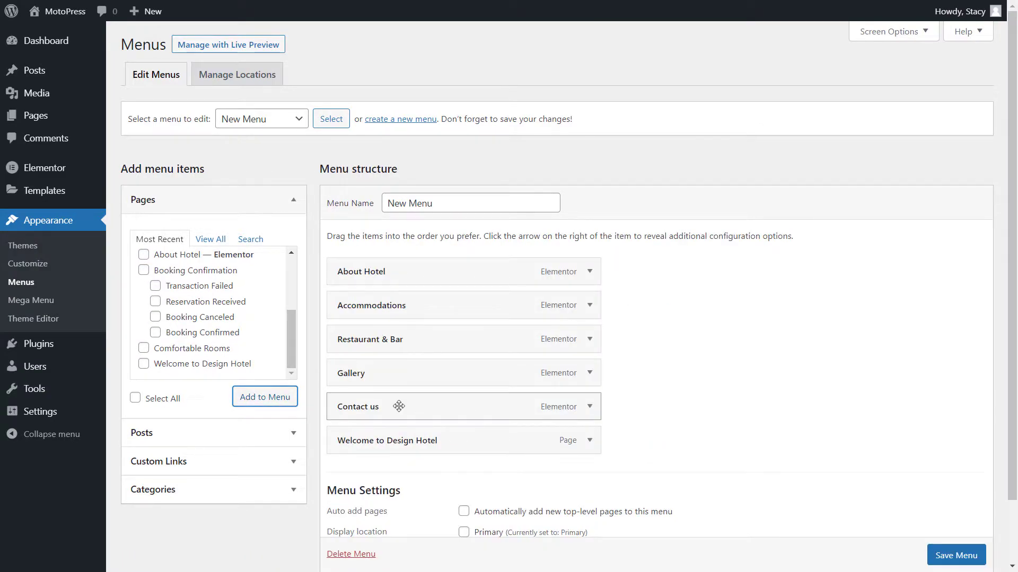
{"action": "left_click_drag", "start_coordinate": [398, 402], "coordinate": [429, 296]}
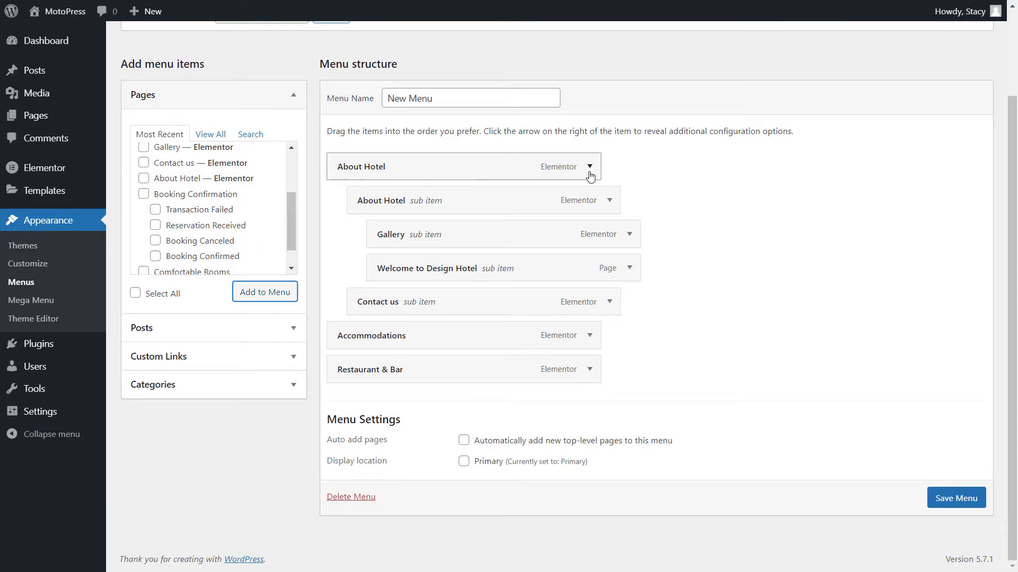
Step: Shorten the navigation label of the top-level About Hotel menu item to "About"
{"action": "left_click", "coordinate": [589, 168]}
{"action": "scroll", "coordinate": [590, 172], "scroll_direction": "down", "scroll_amount": 2}
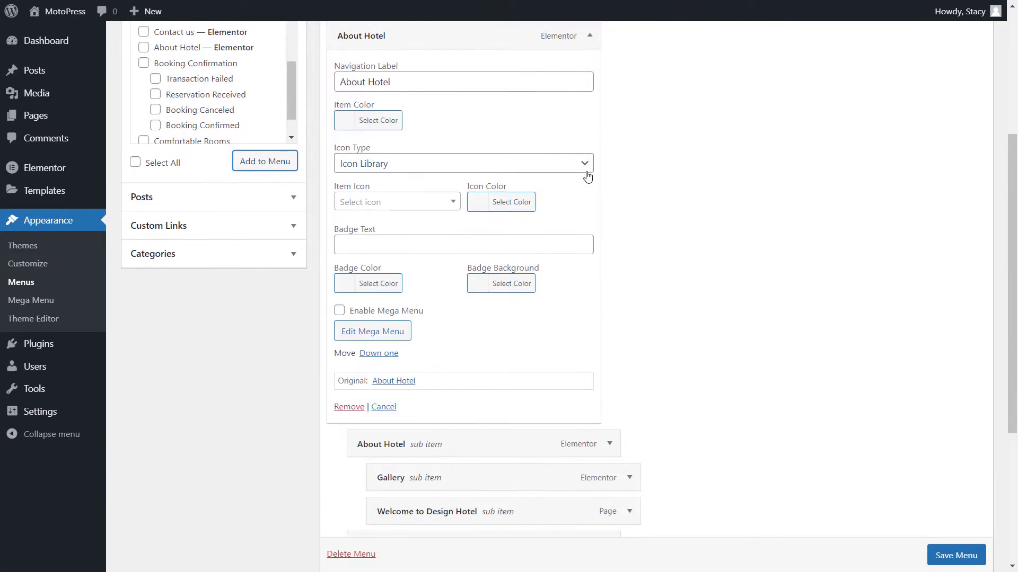
{"action": "left_click", "coordinate": [389, 84]}
{"action": "key", "text": "BackSpace"}
{"action": "key", "text": "BackSpace"}
{"action": "key", "text": "BackSpace"}
{"action": "key", "text": "BackSpace"}
{"action": "key", "text": "BackSpace"}
{"action": "key", "text": "BackSpace"}
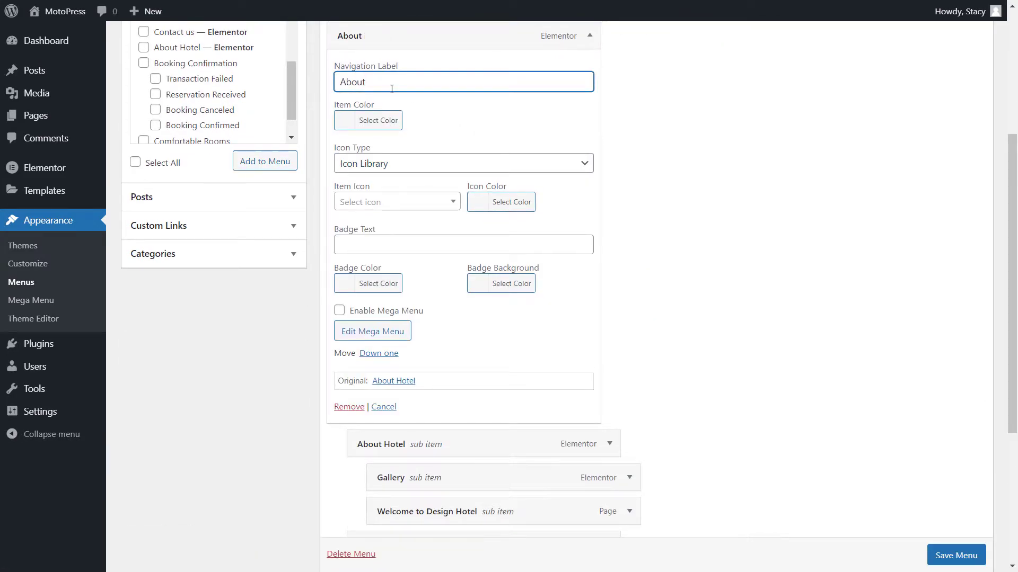
Step: Check the About item's colour options and assign it the anchor icon from the icon library
{"action": "left_click", "coordinate": [382, 122]}
{"action": "left_click", "coordinate": [420, 105]}
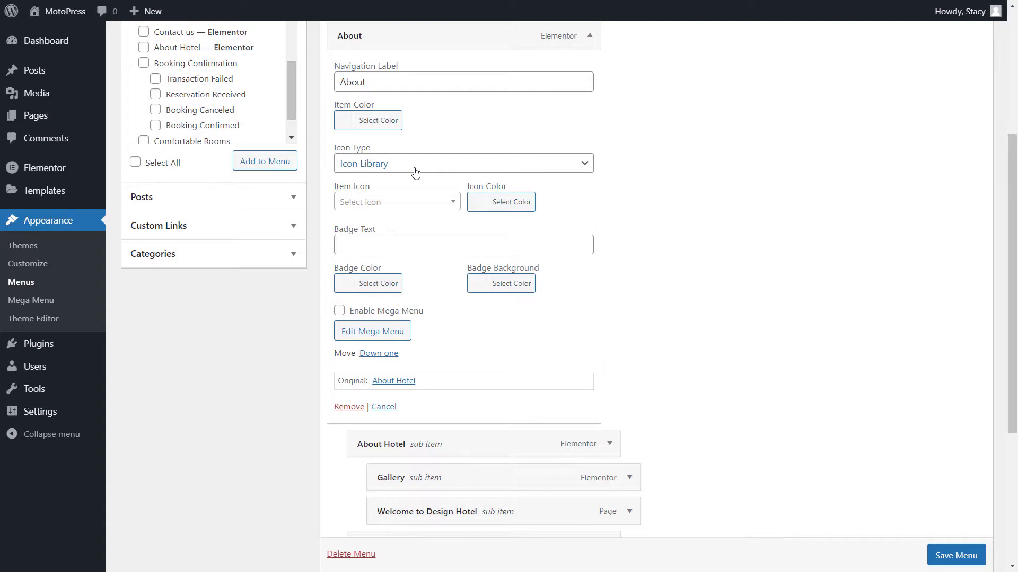
{"action": "left_click", "coordinate": [403, 204]}
{"action": "type", "text": "anch"}
{"action": "left_click", "coordinate": [443, 266]}
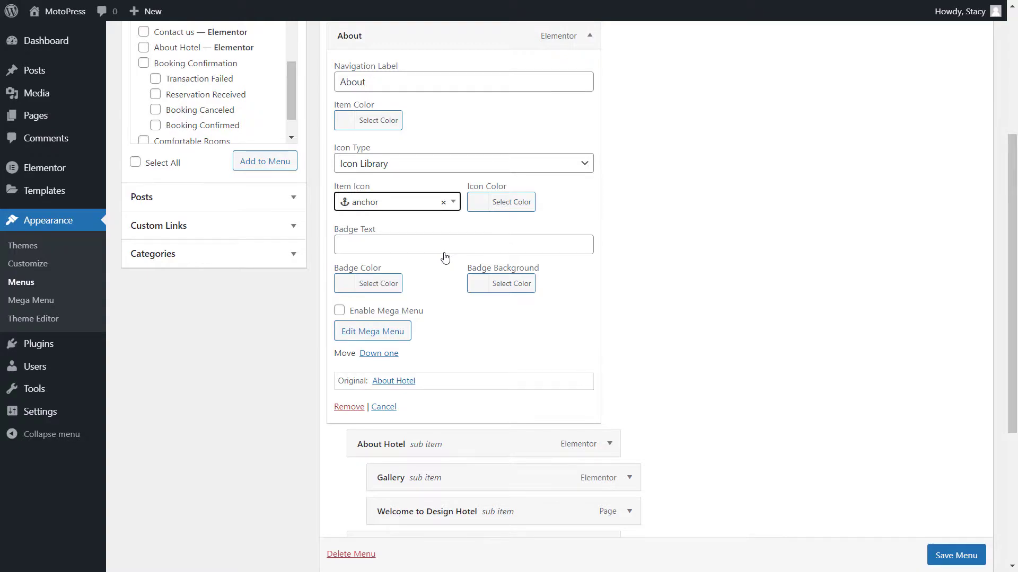
{"action": "left_click", "coordinate": [445, 249]}
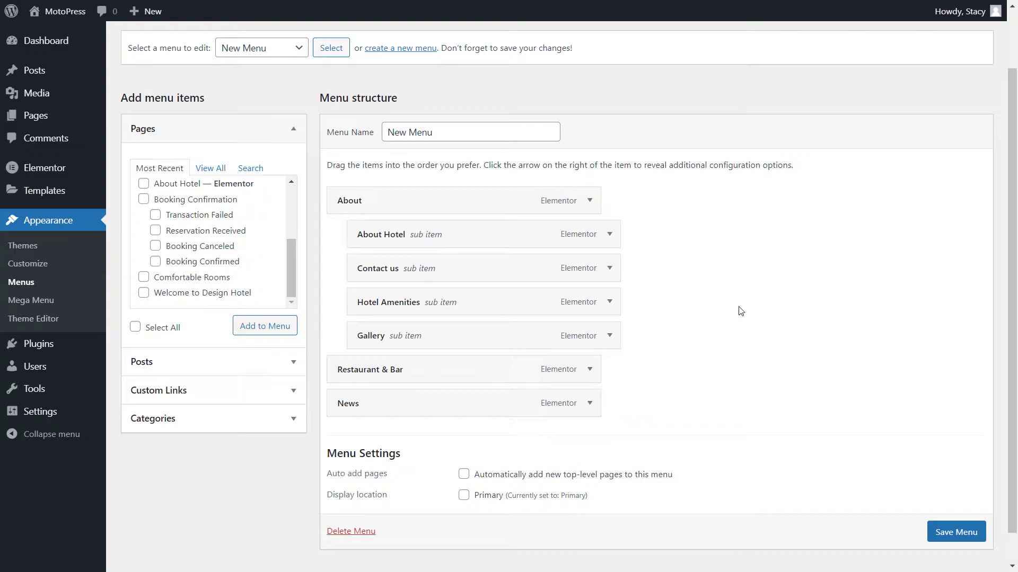
Step: Enable the mega menu for the News item and open its mega menu content for editing
{"action": "scroll", "coordinate": [738, 311], "scroll_direction": "down", "scroll_amount": 1}
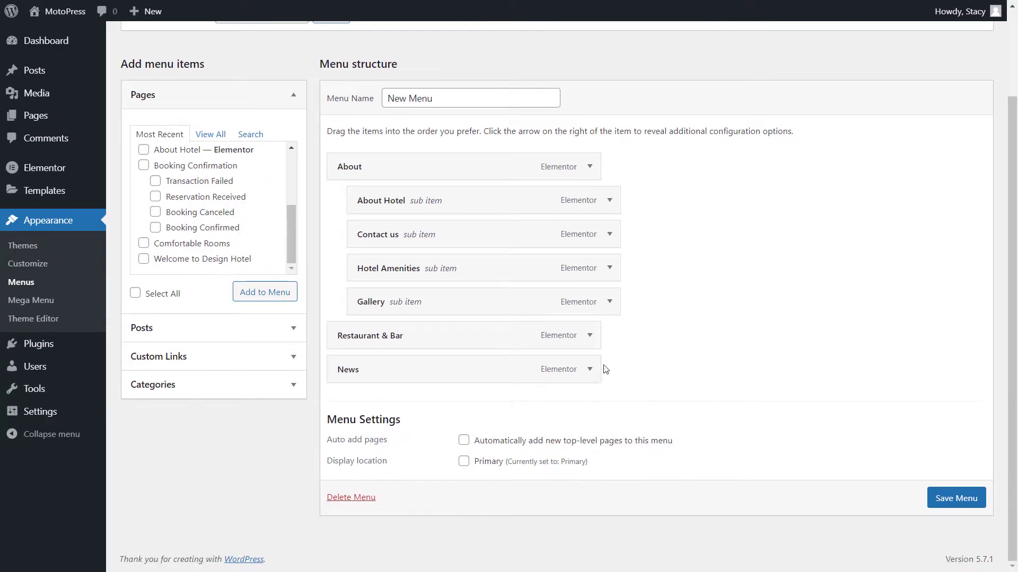
{"action": "left_click", "coordinate": [591, 370]}
{"action": "scroll", "coordinate": [591, 371], "scroll_direction": "down", "scroll_amount": 4}
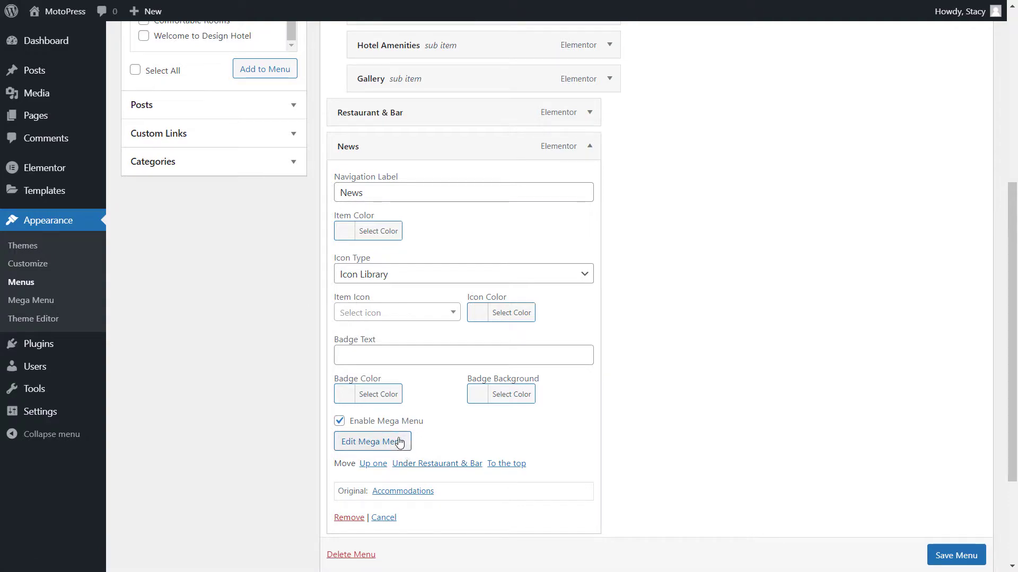
{"action": "double_click", "coordinate": [379, 423]}
{"action": "left_click", "coordinate": [388, 446]}
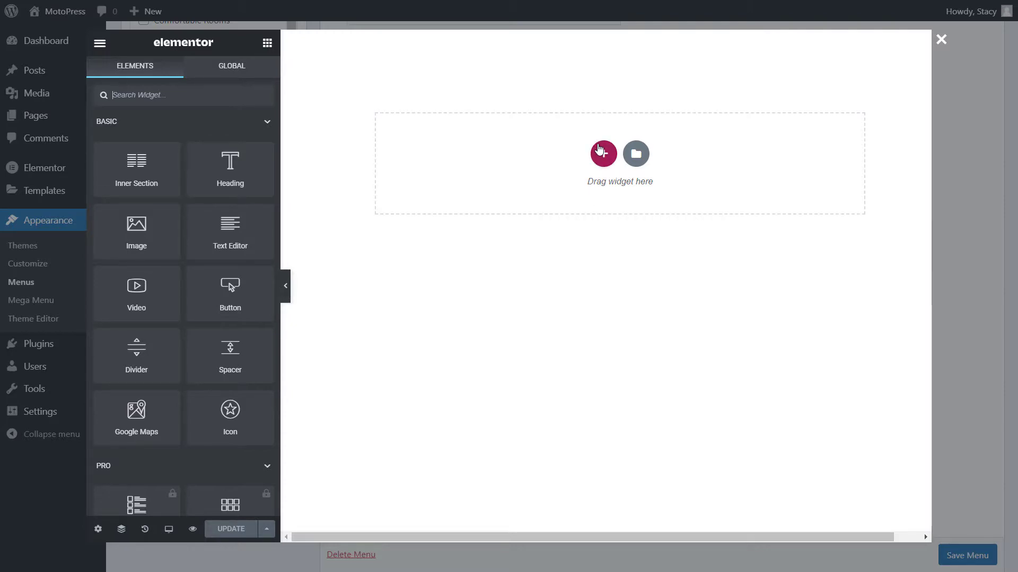
Step: Add a section with a narrow first column and a wide second column, and give it a solid #FFEBE5 background
{"action": "left_click", "coordinate": [601, 152]}
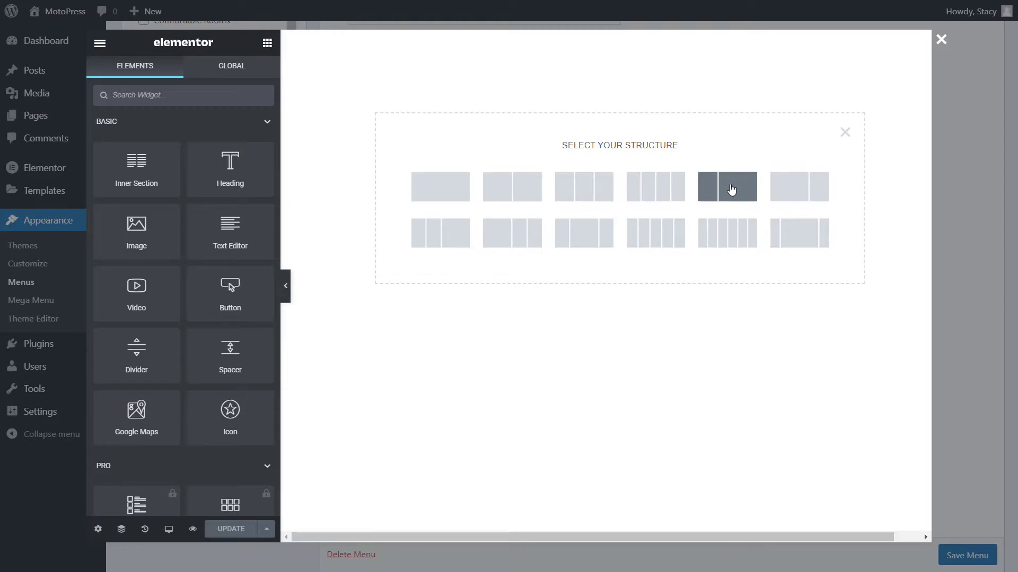
{"action": "left_click", "coordinate": [731, 189]}
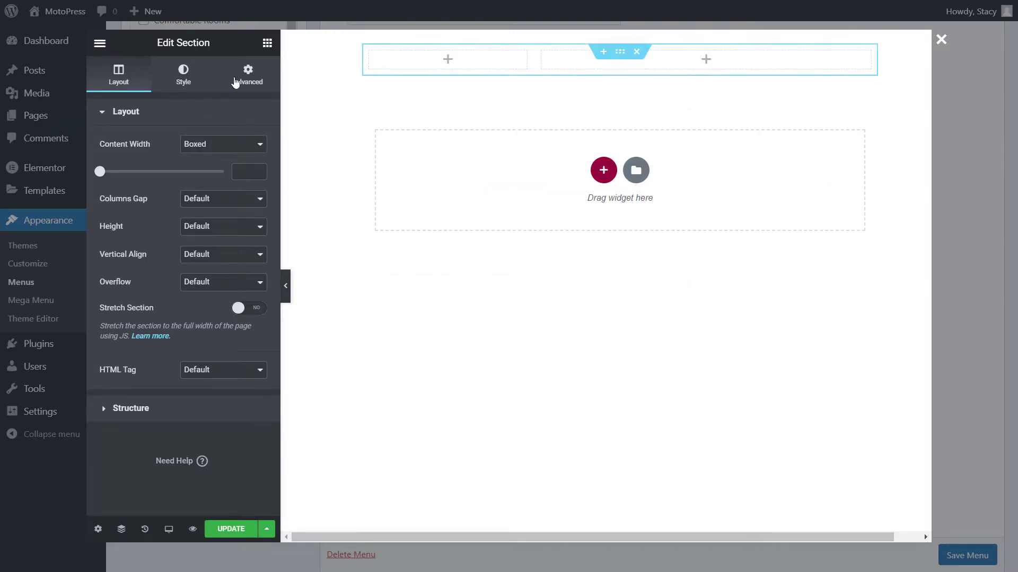
{"action": "left_click", "coordinate": [183, 74]}
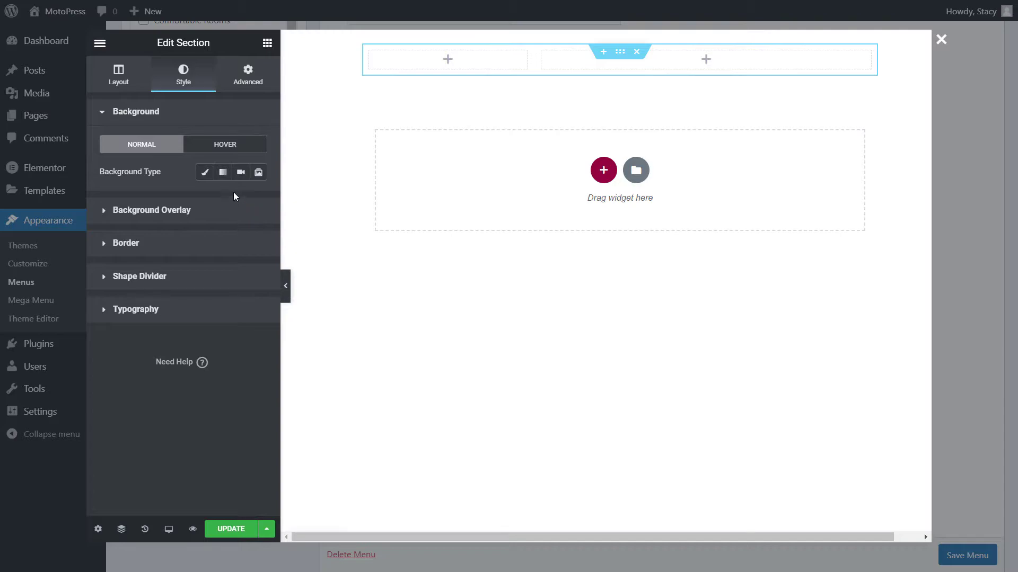
{"action": "left_click", "coordinate": [205, 172]}
{"action": "left_click", "coordinate": [240, 200]}
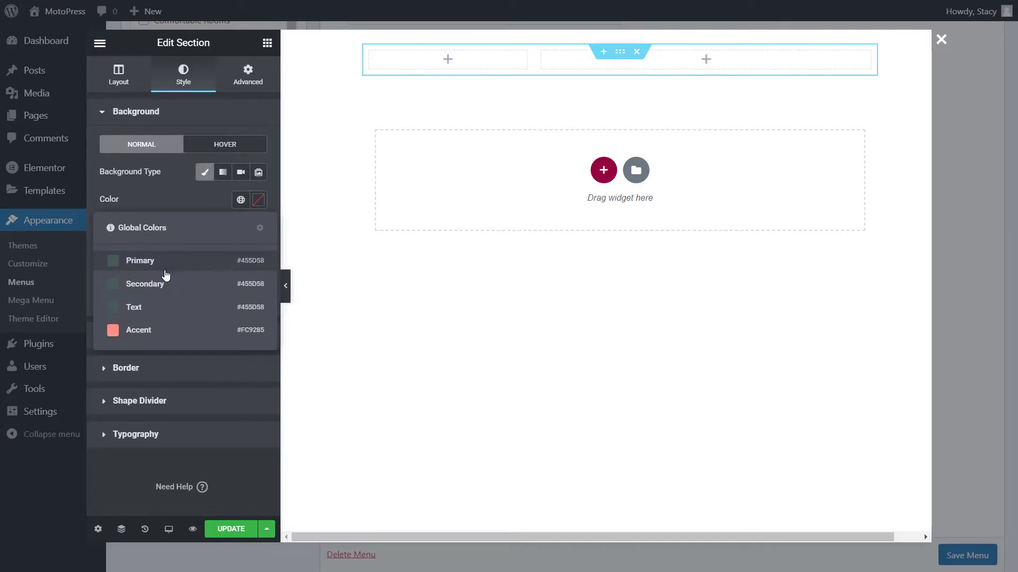
{"action": "left_click", "coordinate": [164, 268]}
{"action": "left_click", "coordinate": [258, 200]}
{"action": "type", "text": "#FFEBE5"}
{"action": "left_click", "coordinate": [172, 192]}
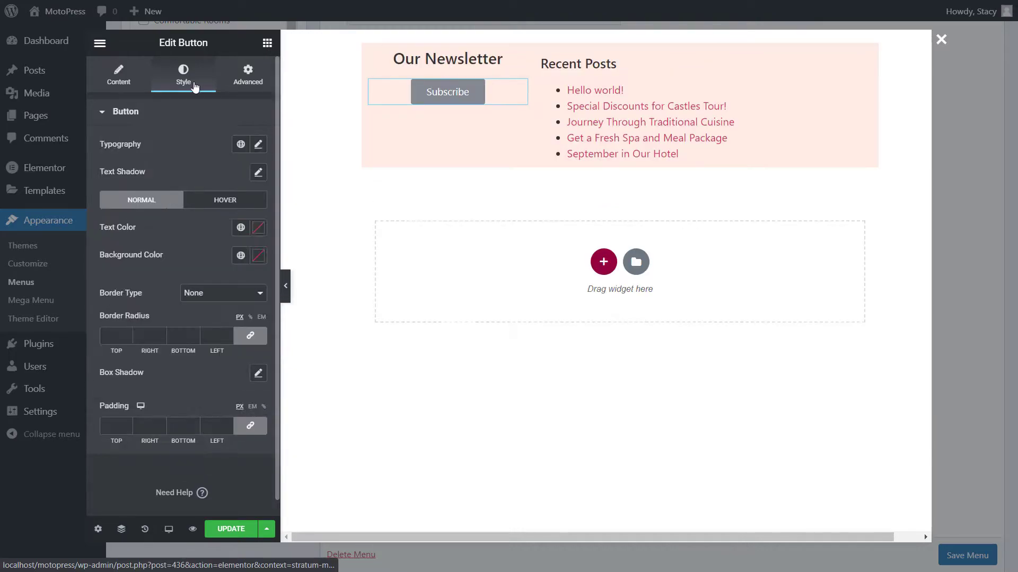
Step: Open the advanced settings of the Subscribe button
{"action": "left_click", "coordinate": [233, 82]}
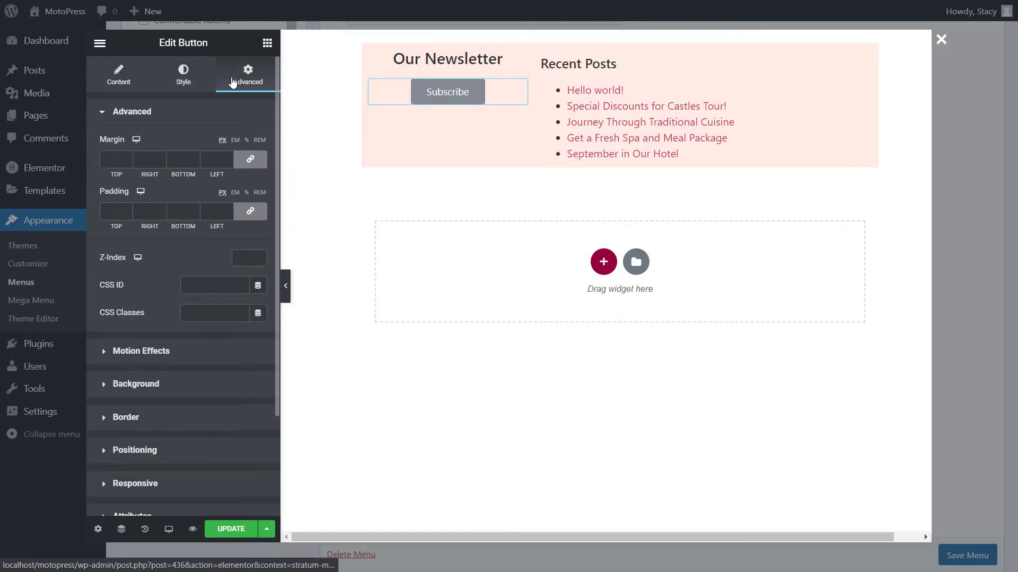
Step: Review the Subscribe button's advanced settings and open the Recent Posts widget's content settings
{"action": "scroll", "coordinate": [185, 295], "scroll_direction": "down", "scroll_amount": 3}
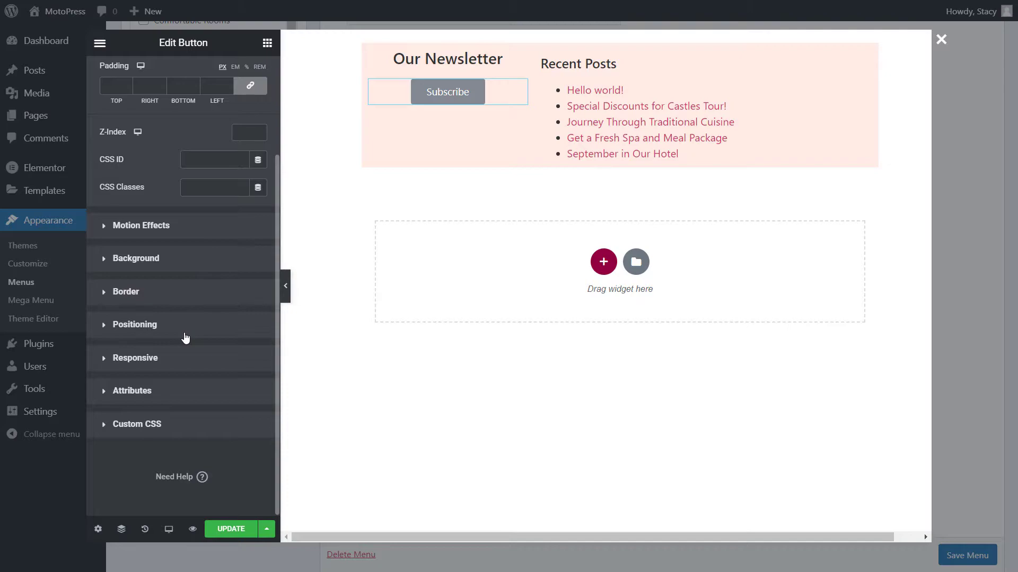
{"action": "scroll", "coordinate": [185, 338], "scroll_direction": "up", "scroll_amount": 3}
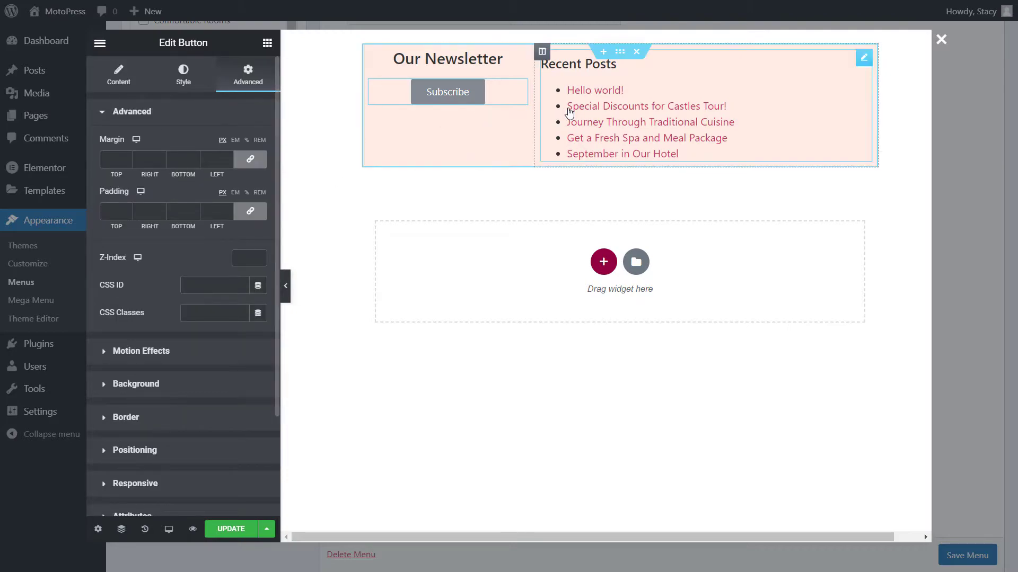
{"action": "left_click", "coordinate": [569, 112]}
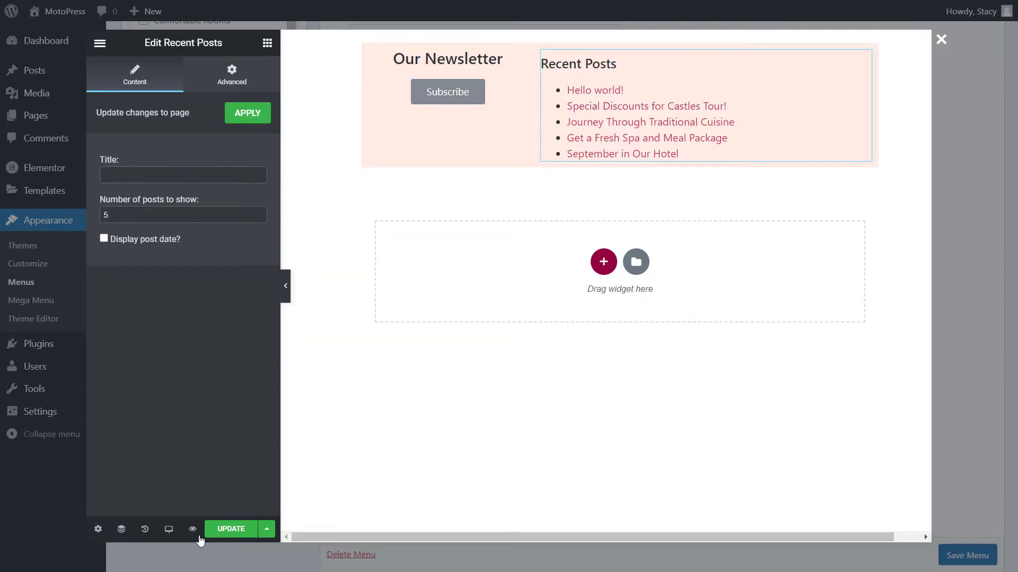
Step: Update the News mega menu content, close its editor and save the menu
{"action": "left_click", "coordinate": [220, 530]}
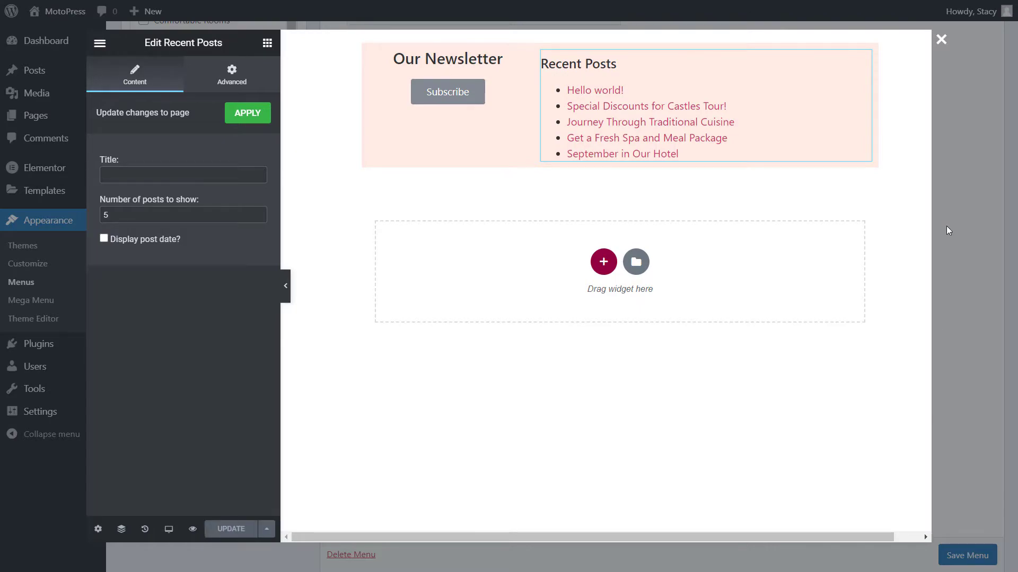
{"action": "left_click", "coordinate": [942, 40]}
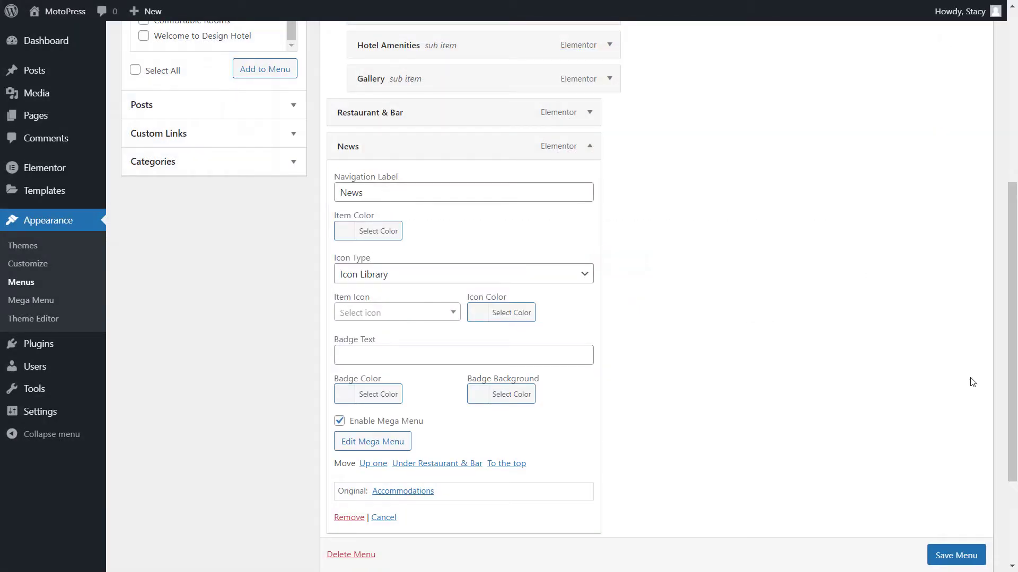
{"action": "left_click", "coordinate": [957, 554]}
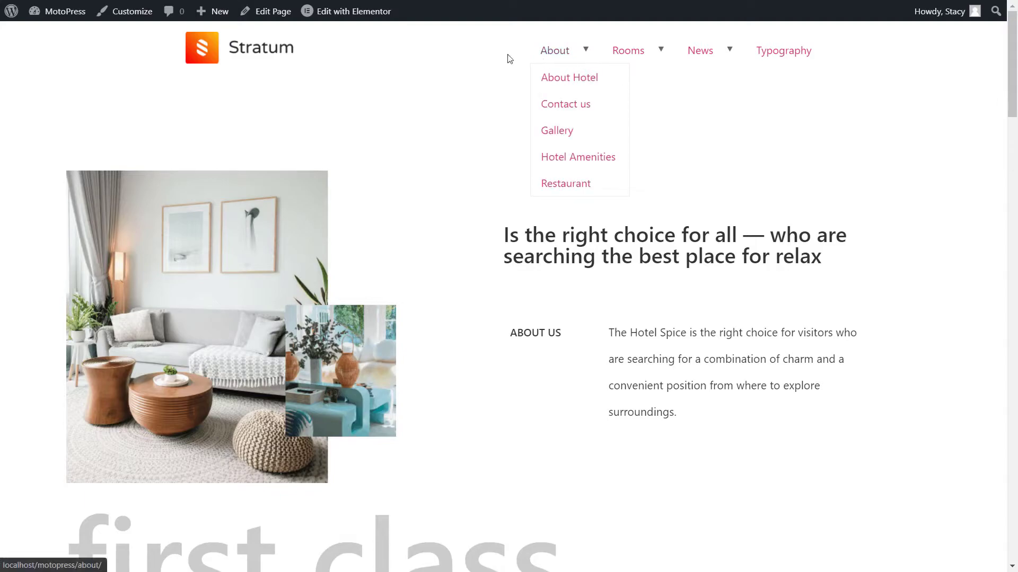
Step: Set the Home page's template to Elementor Canvas and open the page in Elementor
{"action": "left_click", "coordinate": [280, 20]}
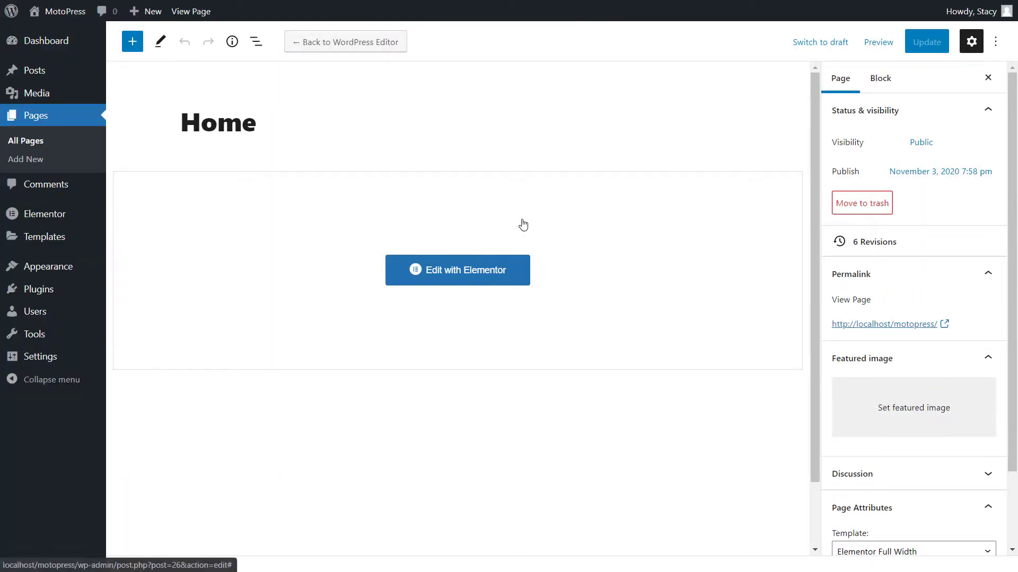
{"action": "scroll", "coordinate": [523, 223], "scroll_direction": "down", "scroll_amount": 2}
{"action": "scroll", "coordinate": [934, 353], "scroll_direction": "down", "scroll_amount": 2}
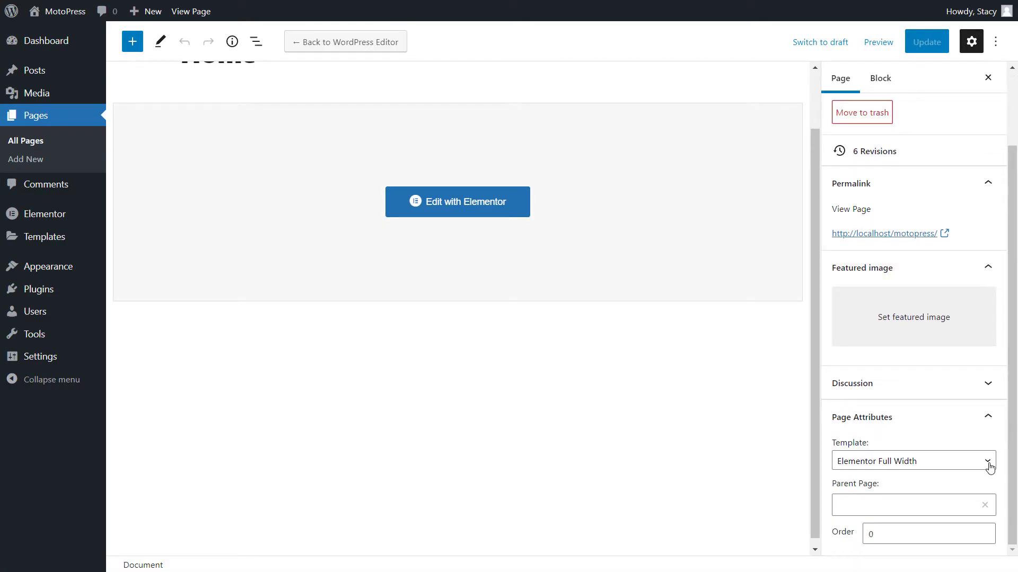
{"action": "left_click", "coordinate": [989, 467]}
{"action": "left_click", "coordinate": [974, 486]}
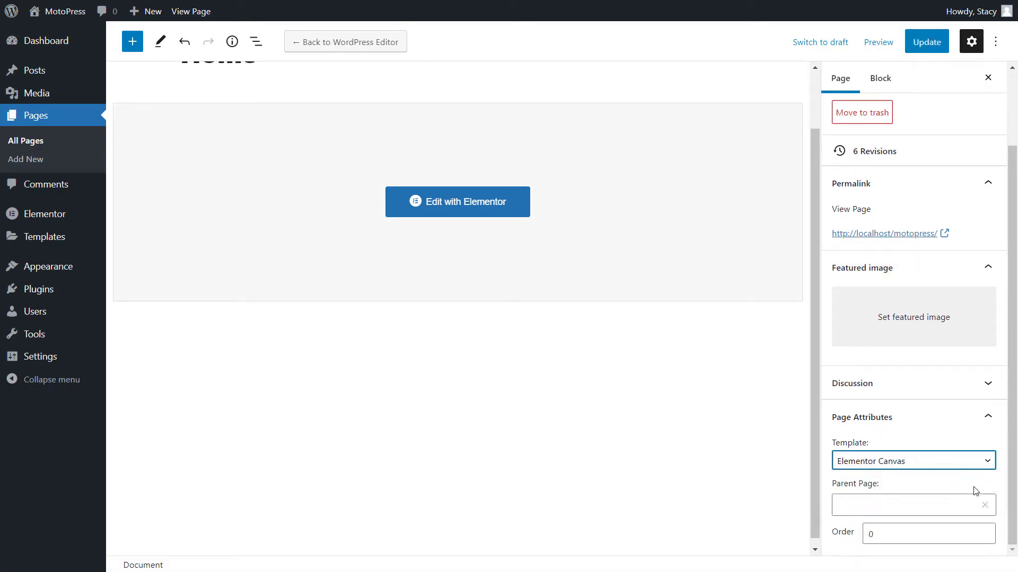
{"action": "left_click", "coordinate": [502, 202]}
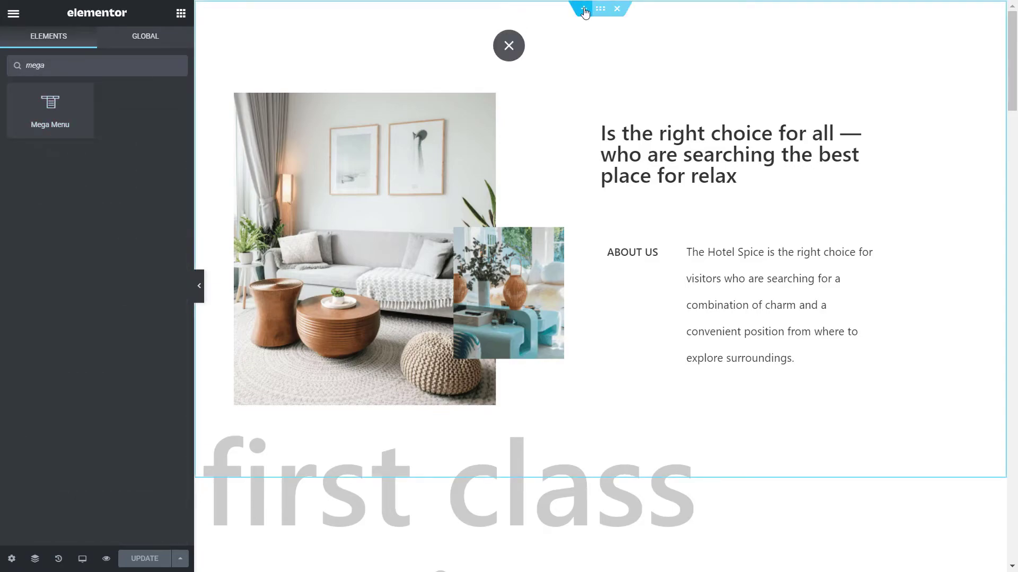
Step: Add the Mega Menu widget above the first section of the Home page and assign it New Menu
{"action": "left_click", "coordinate": [585, 6]}
{"action": "left_click_drag", "start_coordinate": [314, 100], "coordinate": [563, 96]}
{"action": "left_click", "coordinate": [172, 115]}
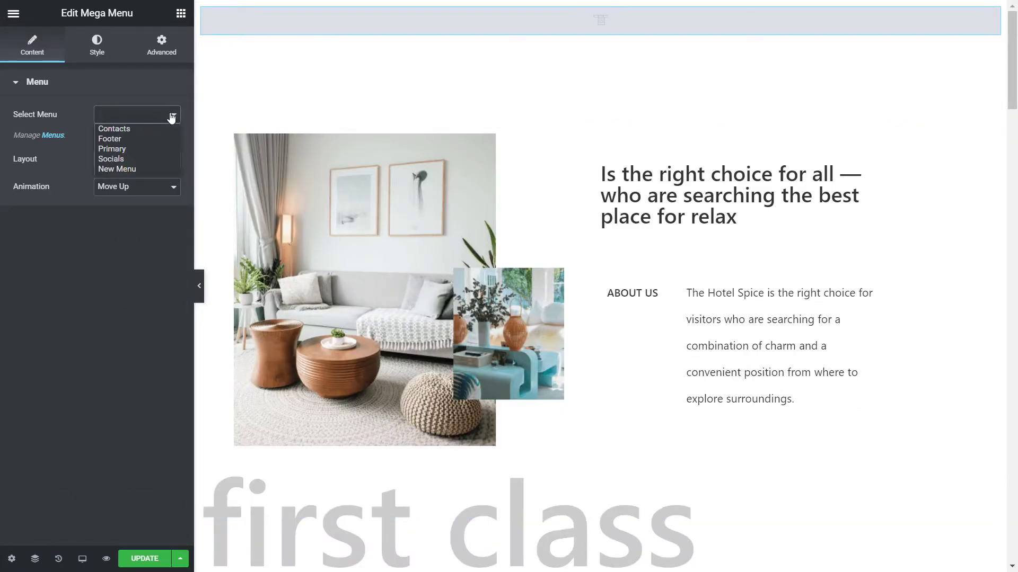
{"action": "left_click", "coordinate": [151, 169]}
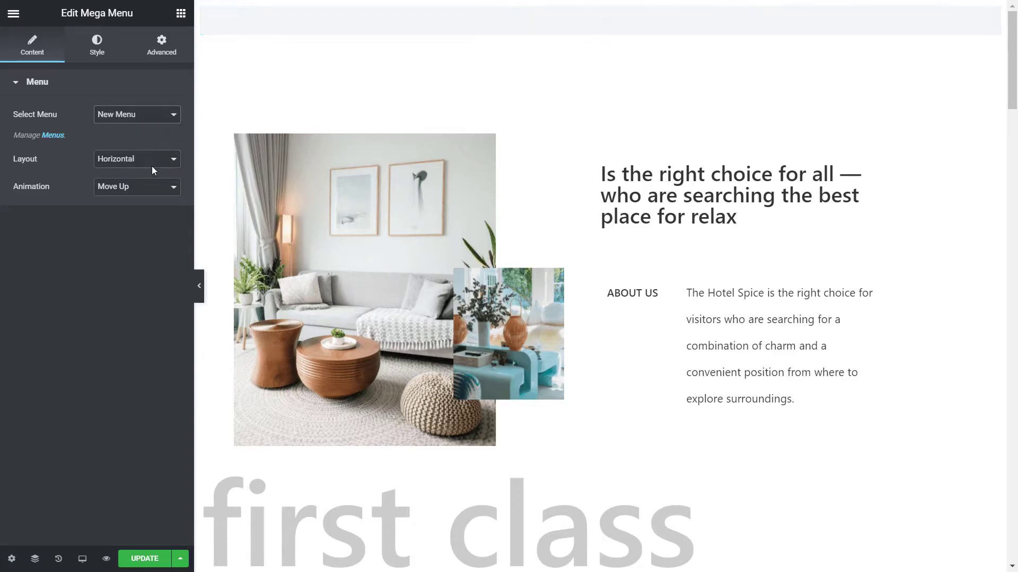
Step: Try the Vertical layout for the mega menu, restore Horizontal, and check the available animations
{"action": "left_click", "coordinate": [170, 162]}
{"action": "left_click", "coordinate": [159, 184]}
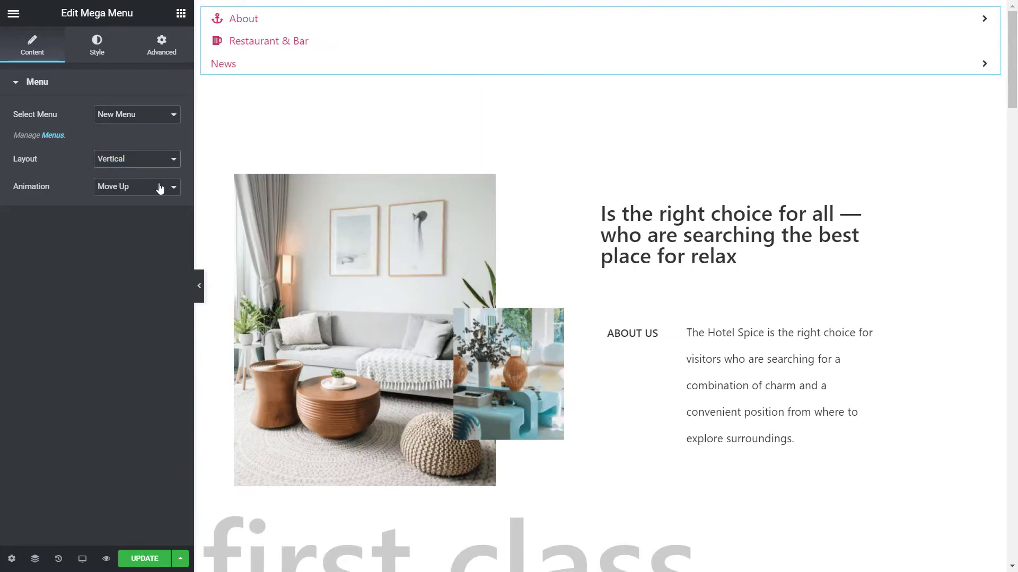
{"action": "left_click", "coordinate": [175, 158]}
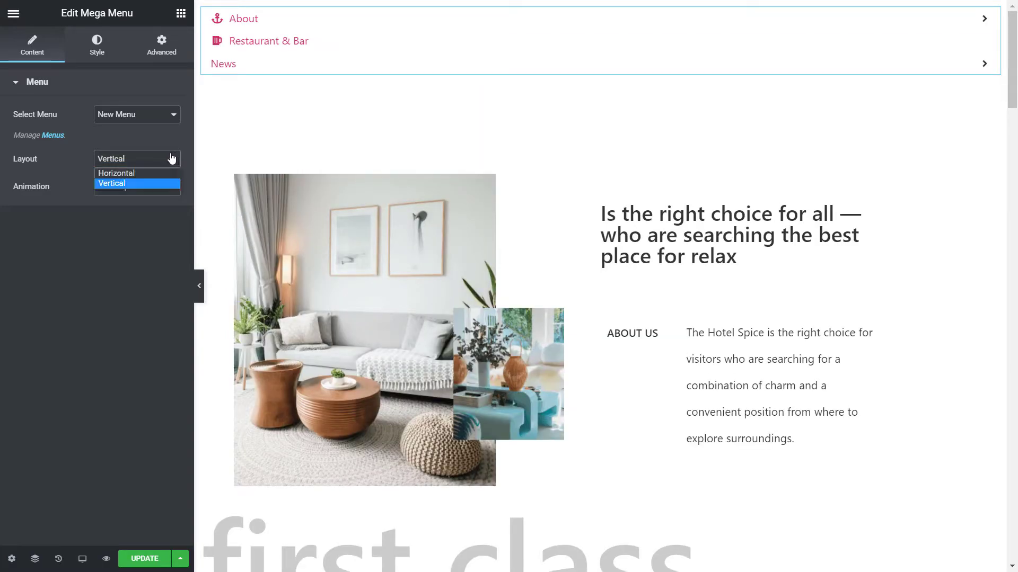
{"action": "left_click", "coordinate": [160, 170]}
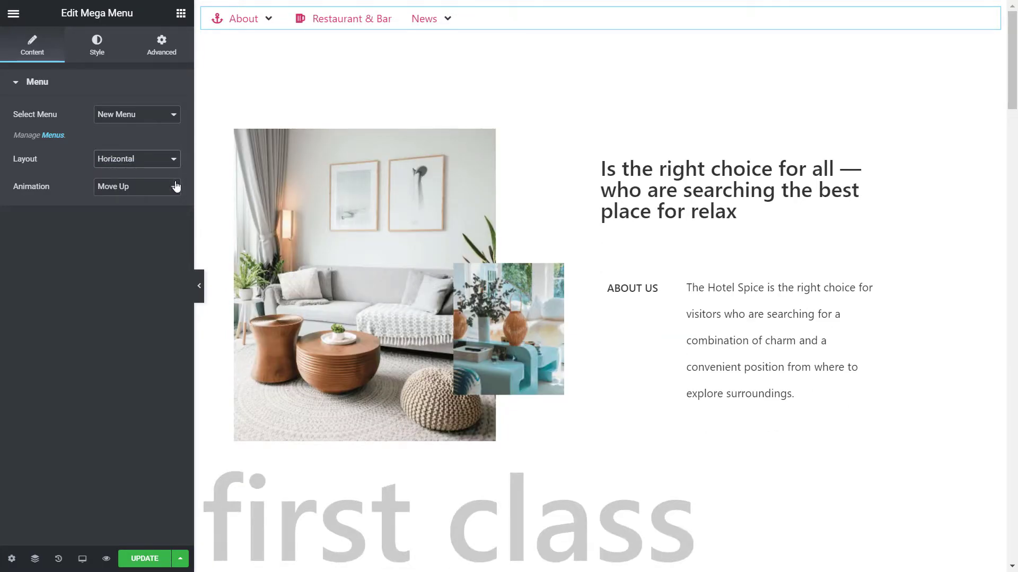
{"action": "left_click", "coordinate": [172, 188]}
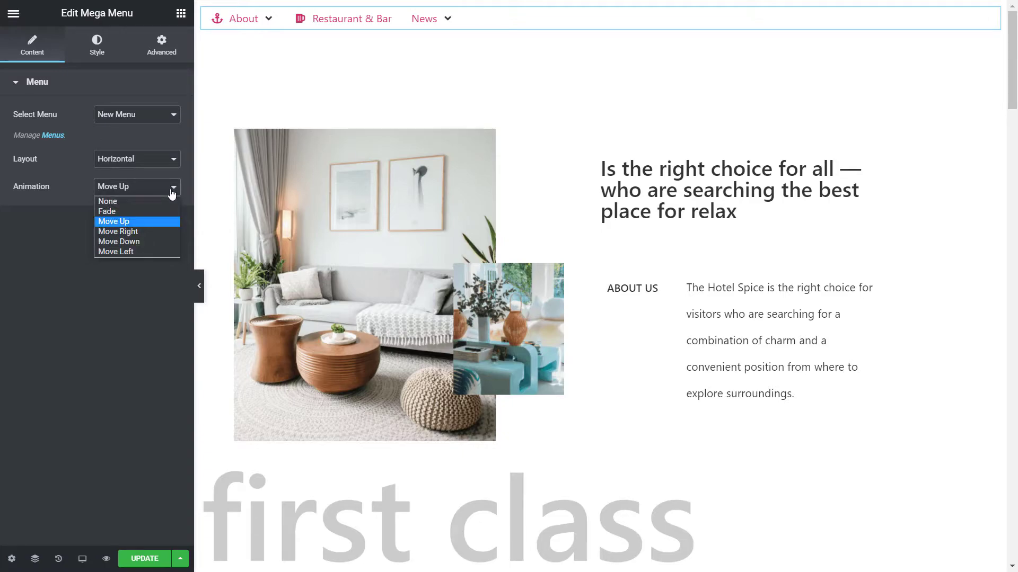
{"action": "left_click", "coordinate": [173, 191]}
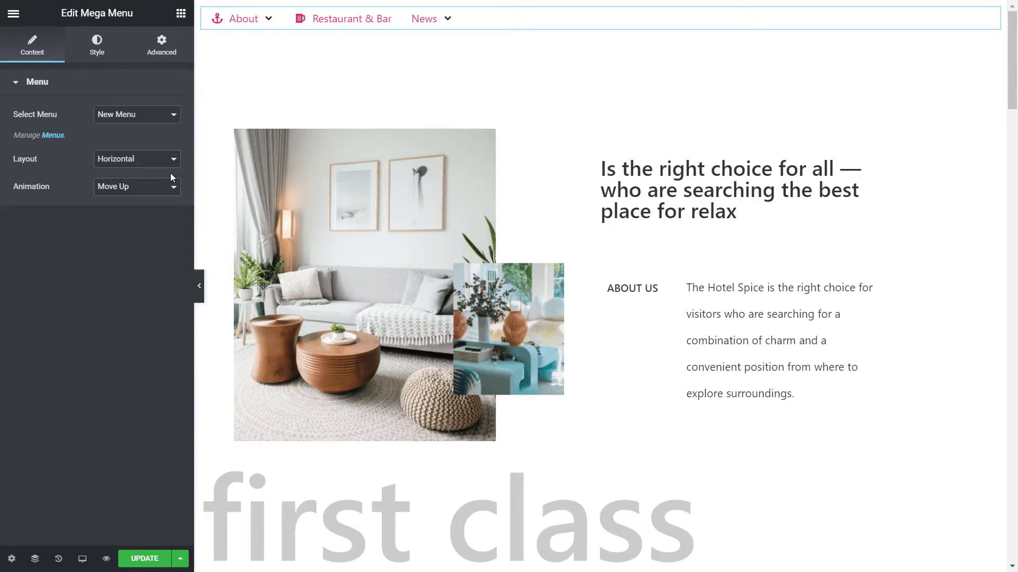
Step: Right-align the mega menu and set its padding to 20 px on all sides
{"action": "left_click", "coordinate": [94, 52]}
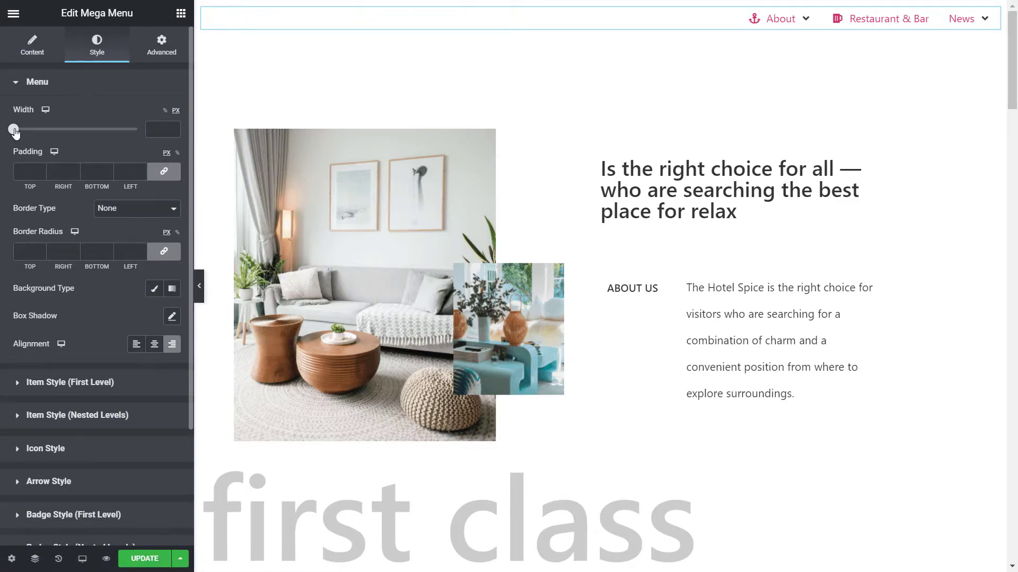
{"action": "left_click", "coordinate": [29, 171]}
{"action": "type", "text": "20"}
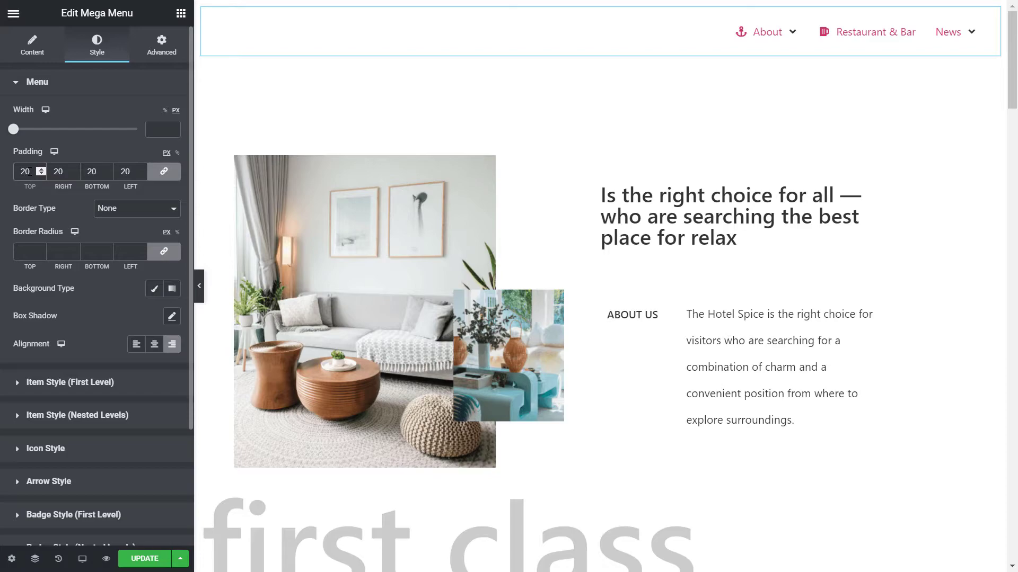
Step: Try a solid border and a default box shadow on the mega menu and remove both, keeping the right alignment
{"action": "left_click", "coordinate": [101, 211]}
{"action": "left_click", "coordinate": [113, 234]}
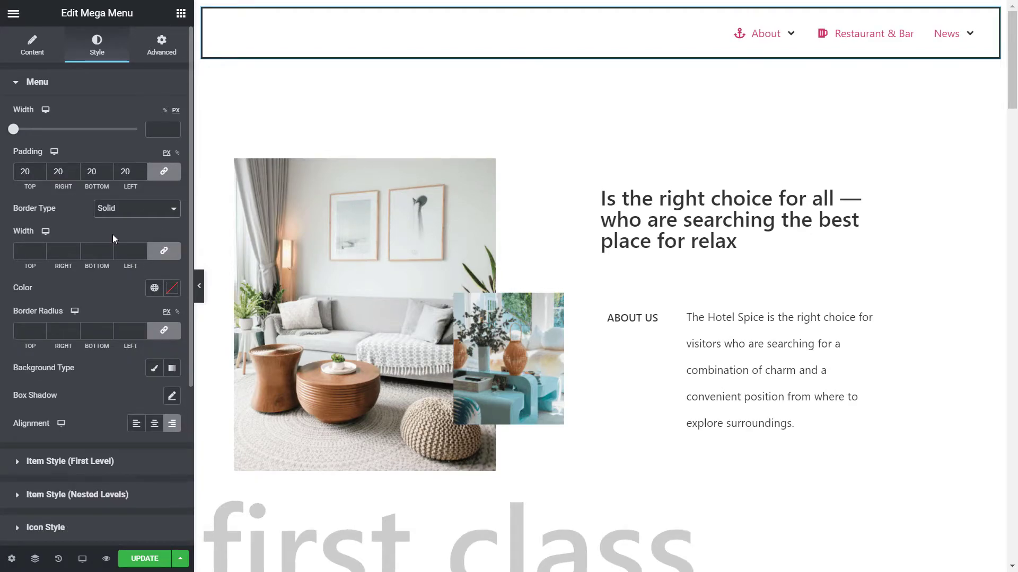
{"action": "key", "text": "Up"}
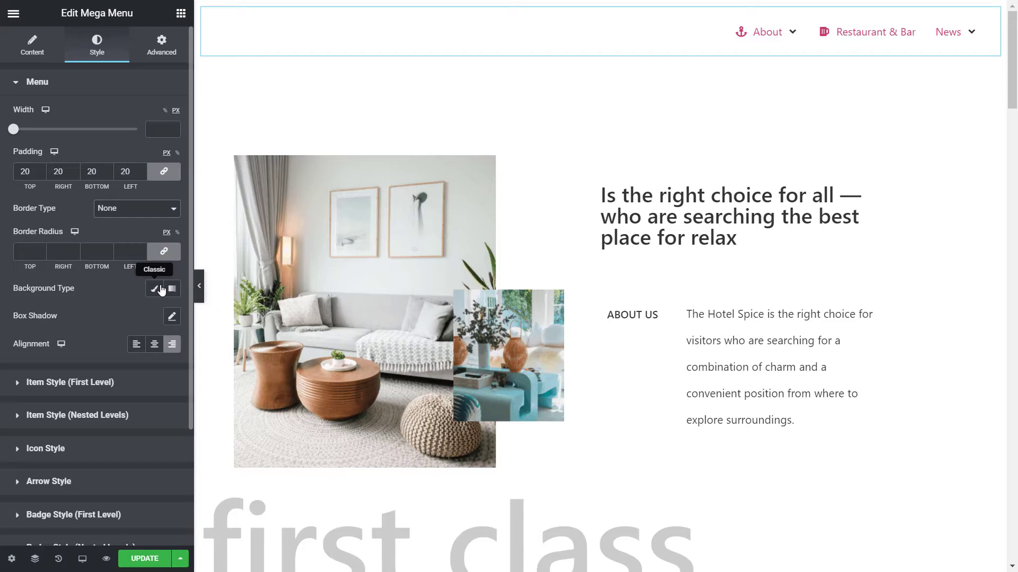
{"action": "left_click", "coordinate": [171, 318]}
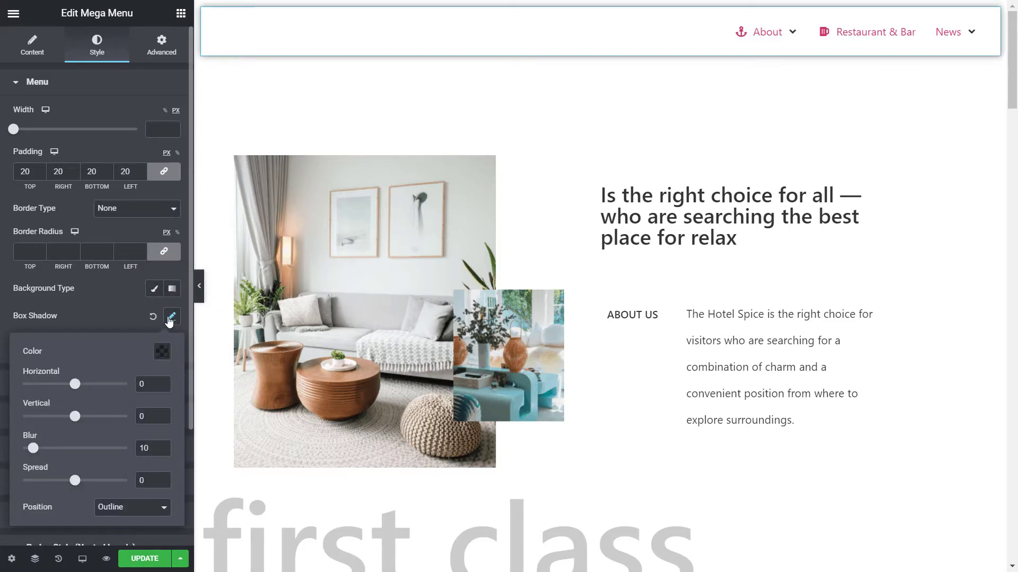
{"action": "left_click", "coordinate": [153, 317]}
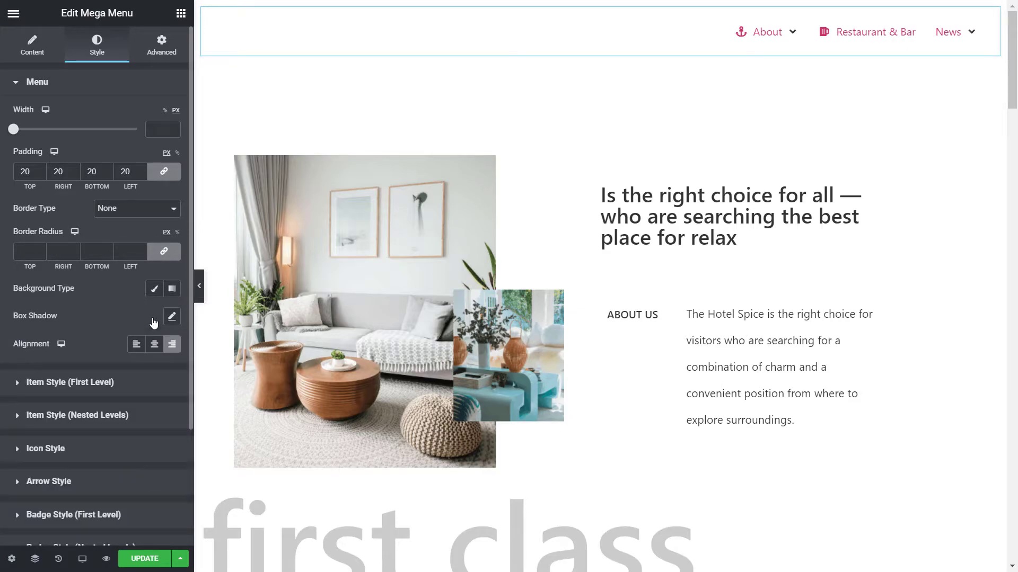
{"action": "left_click", "coordinate": [172, 345]}
Step: Examine the first-level item style options, including margin, border, typography and the normal and hover states
{"action": "scroll", "coordinate": [120, 345], "scroll_direction": "down", "scroll_amount": 1}
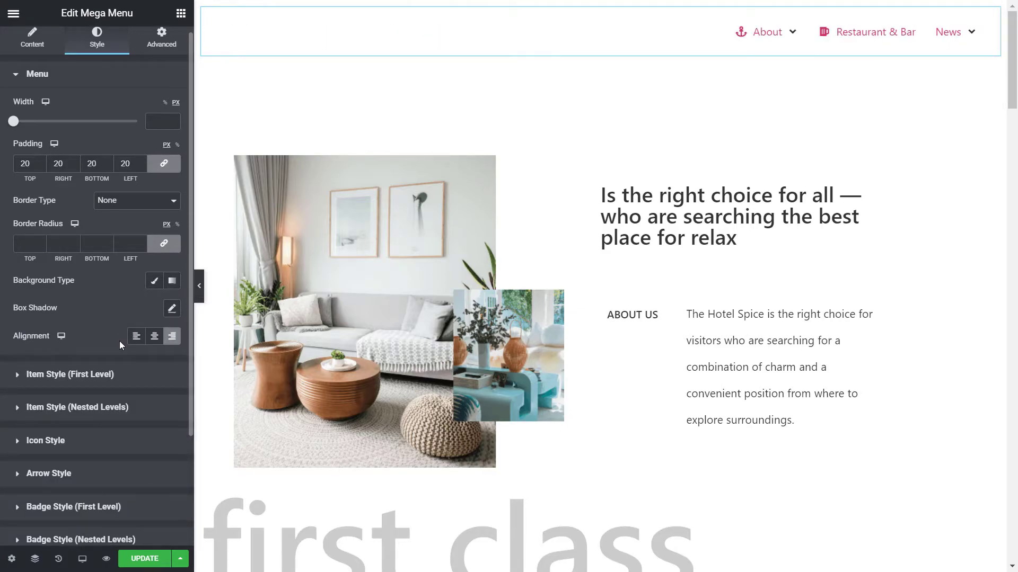
{"action": "left_click", "coordinate": [114, 78]}
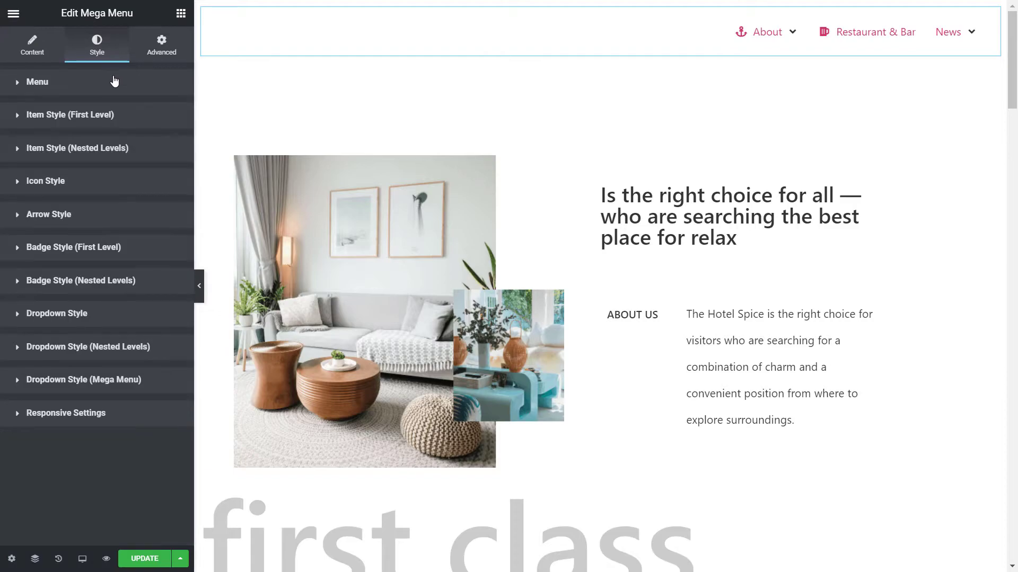
{"action": "left_click", "coordinate": [96, 123]}
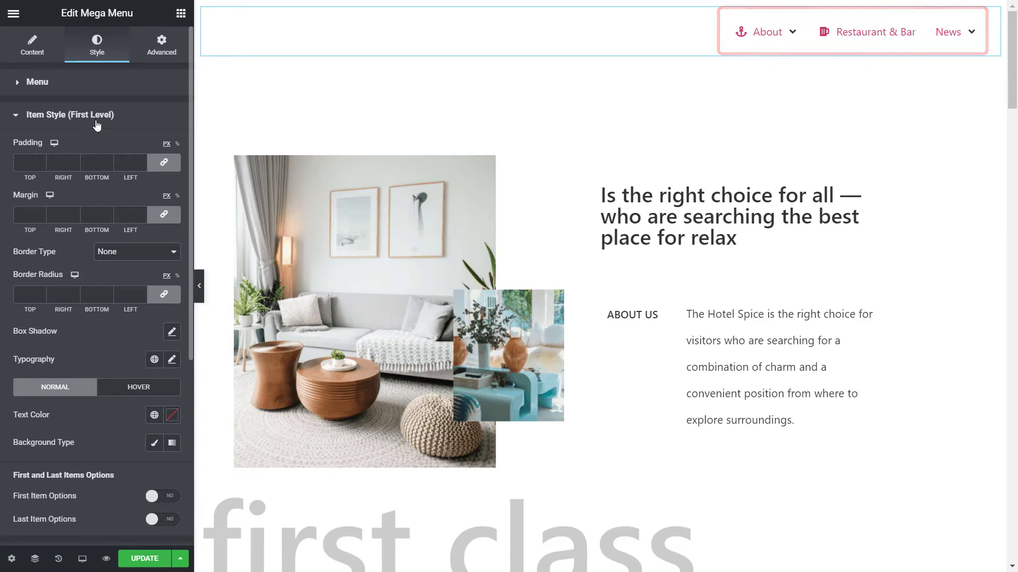
{"action": "mouse_move", "coordinate": [748, 37]}
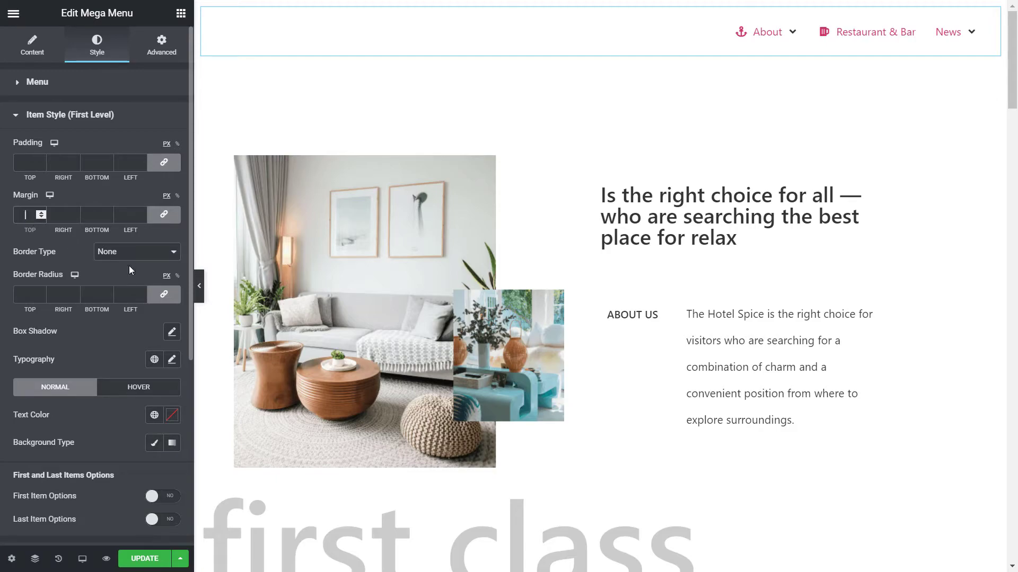
{"action": "scroll", "coordinate": [153, 363], "scroll_direction": "down", "scroll_amount": 3}
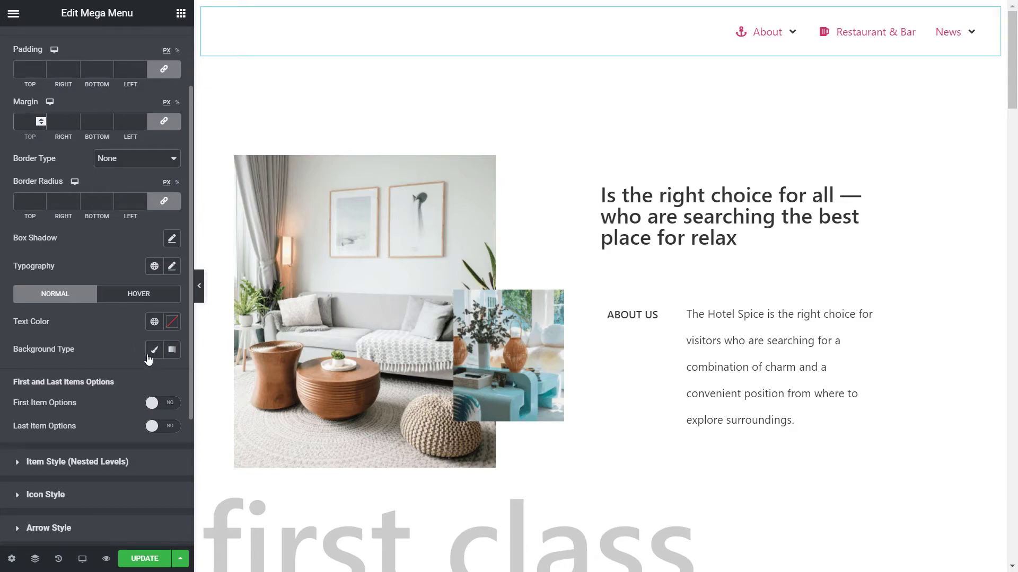
{"action": "left_click", "coordinate": [136, 294]}
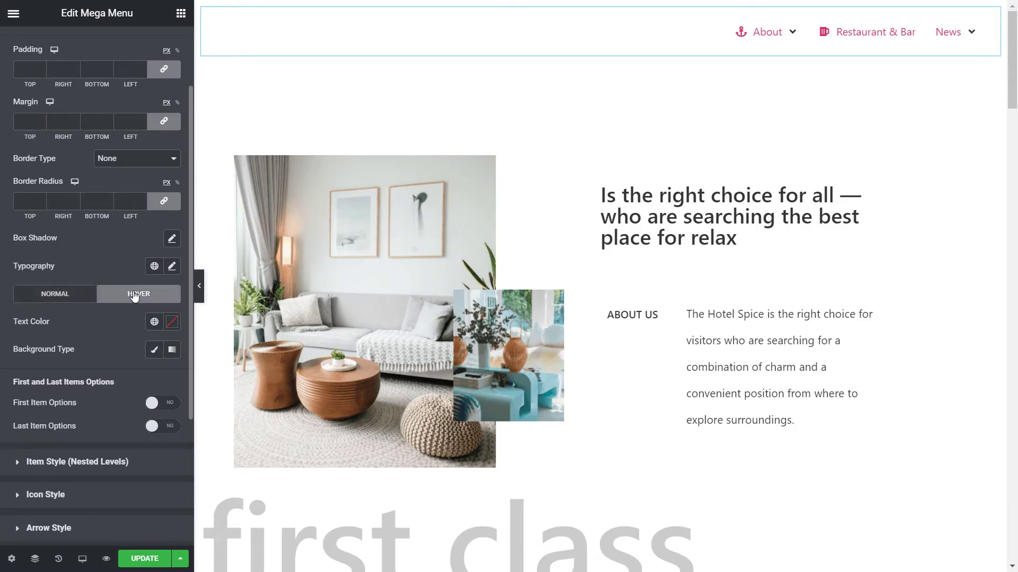
{"action": "left_click", "coordinate": [70, 296]}
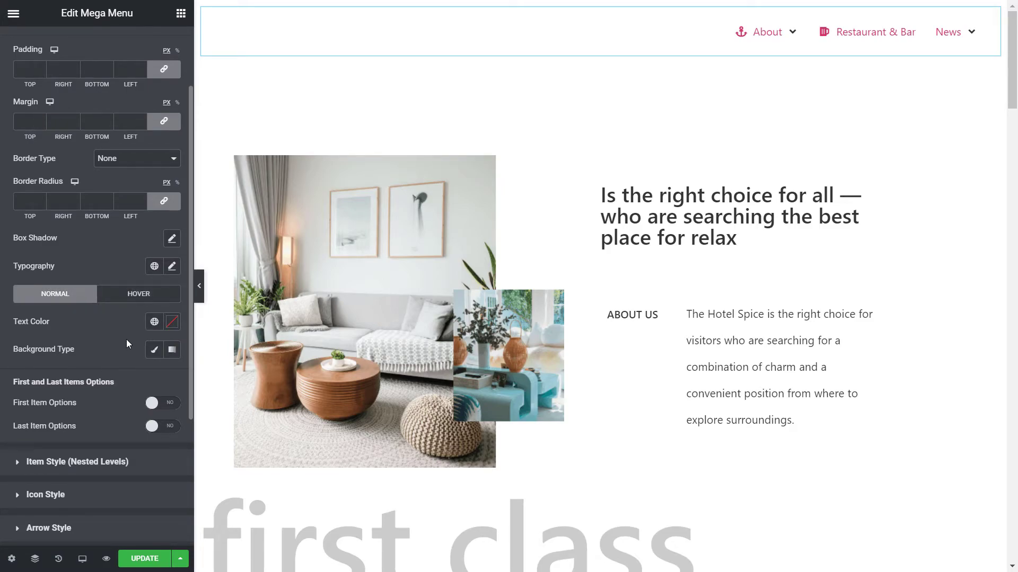
{"action": "scroll", "coordinate": [121, 346], "scroll_direction": "down", "scroll_amount": 1}
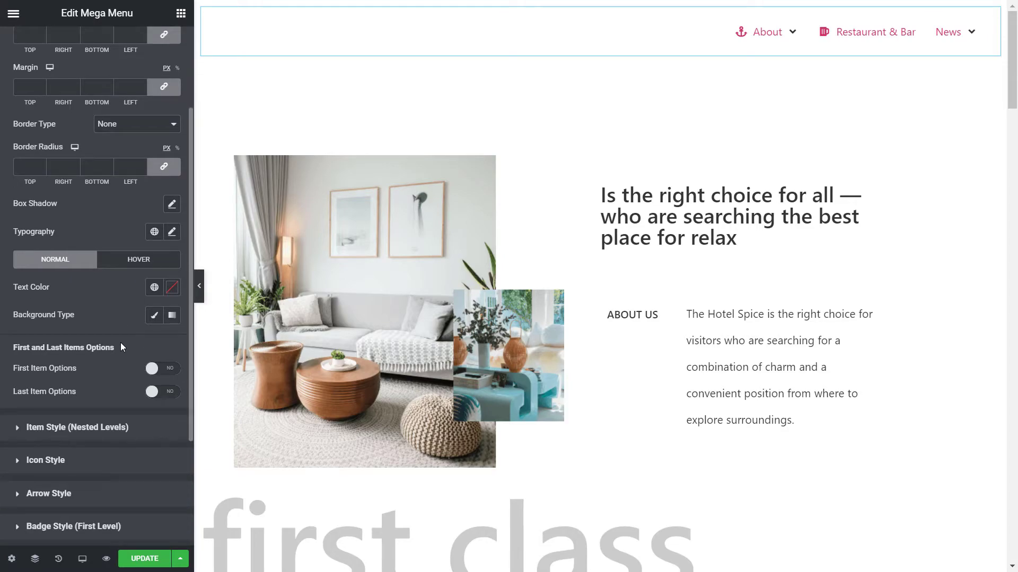
Step: Try a 20 px margin on the first menu item and turn its separate item options off again
{"action": "left_click", "coordinate": [152, 370]}
{"action": "scroll", "coordinate": [95, 328], "scroll_direction": "down", "scroll_amount": 3}
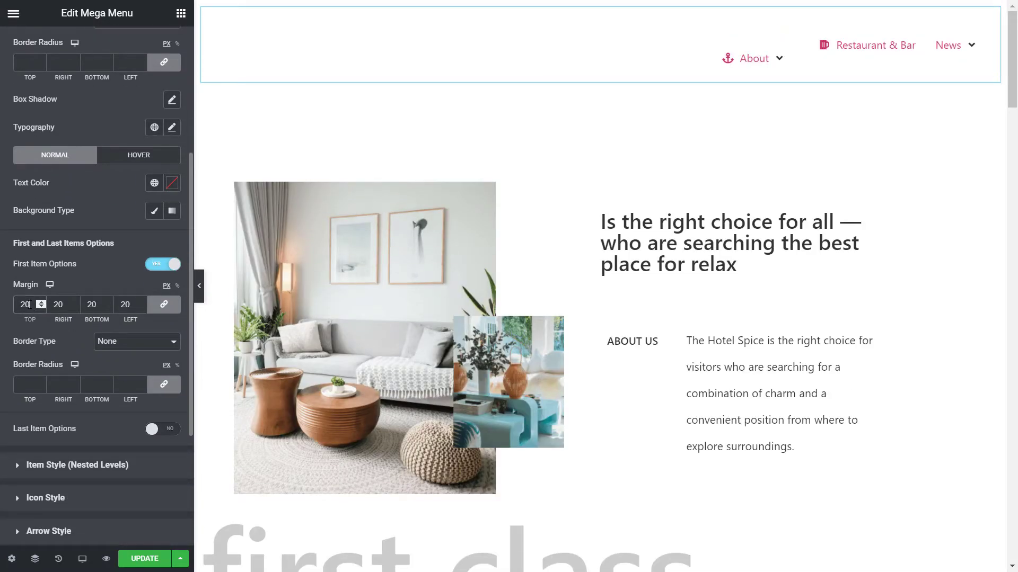
{"action": "left_click", "coordinate": [172, 265]}
Step: Set the padding of the nested-level menu items to 20 px and check the About submenu
{"action": "left_click", "coordinate": [139, 324]}
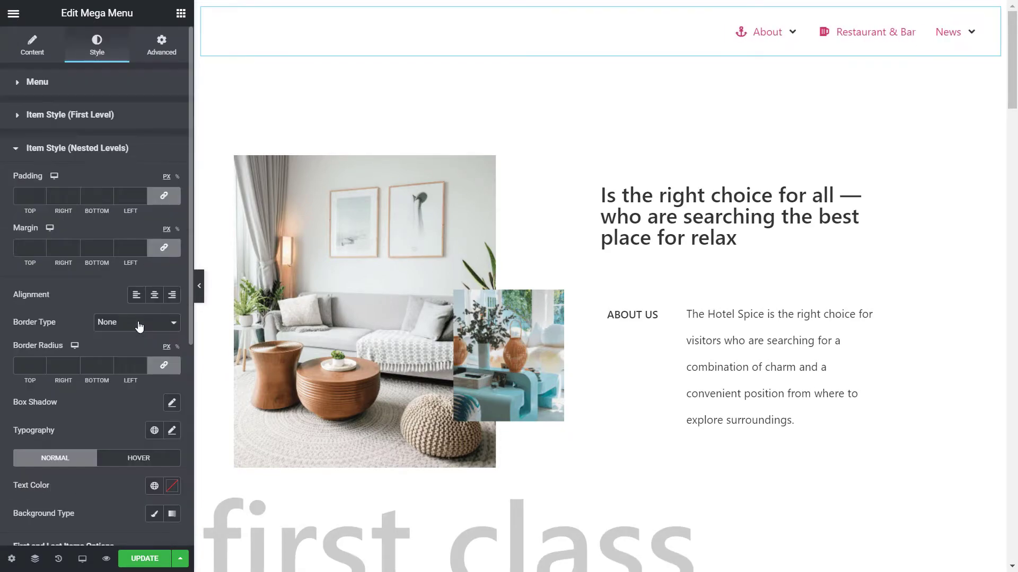
{"action": "left_click", "coordinate": [19, 191]}
{"action": "type", "text": "20"}
{"action": "mouse_move", "coordinate": [789, 34]}
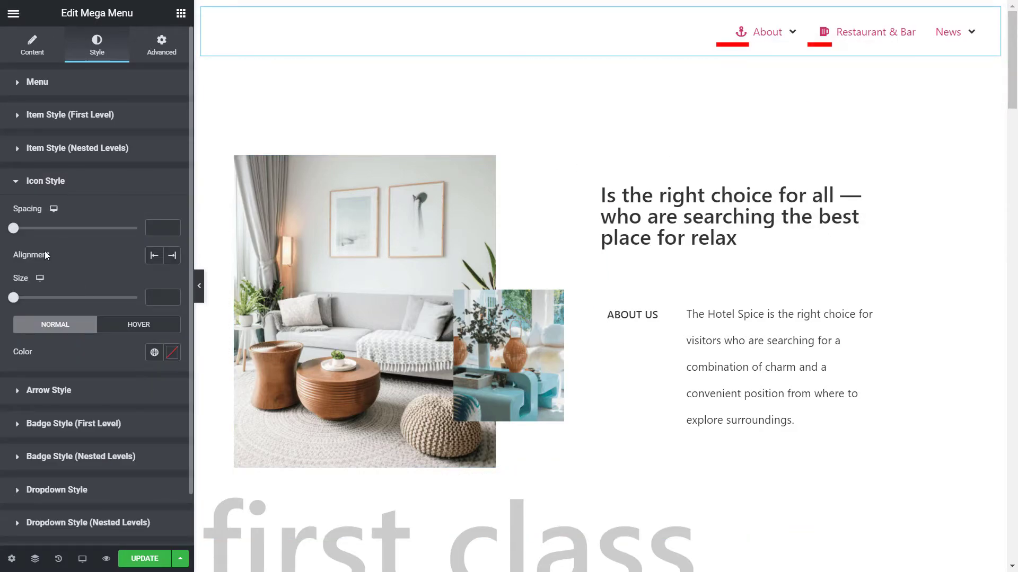
Step: Set the spacing of the menu item icons to 7
{"action": "left_click_drag", "start_coordinate": [16, 229], "coordinate": [37, 230]}
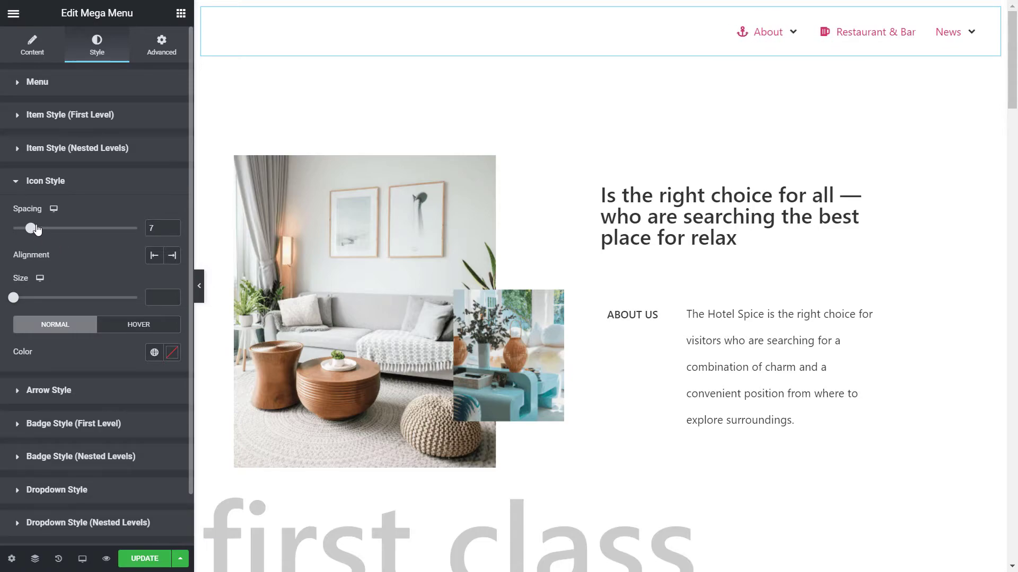
Step: Align the menu item icons to the left of their text and set the icon size to 16
{"action": "left_click", "coordinate": [171, 256]}
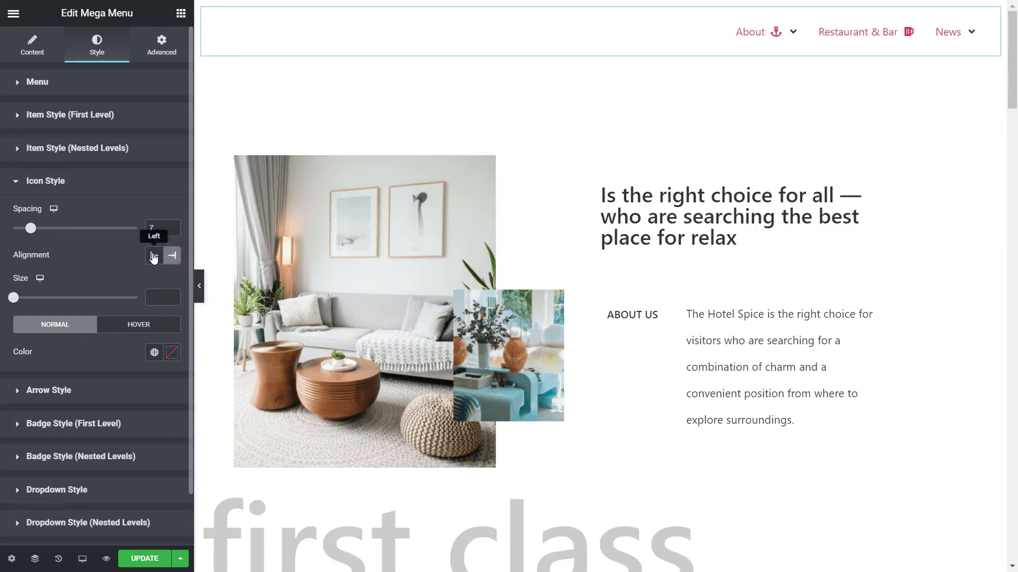
{"action": "left_click", "coordinate": [154, 256]}
{"action": "left_click_drag", "start_coordinate": [13, 297], "coordinate": [22, 300]}
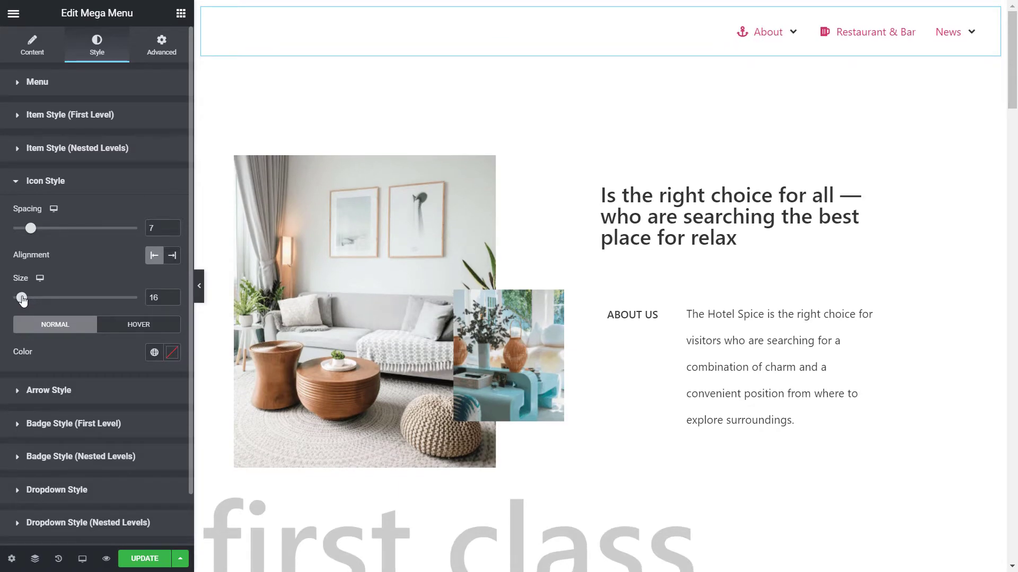
{"action": "left_click", "coordinate": [129, 325]}
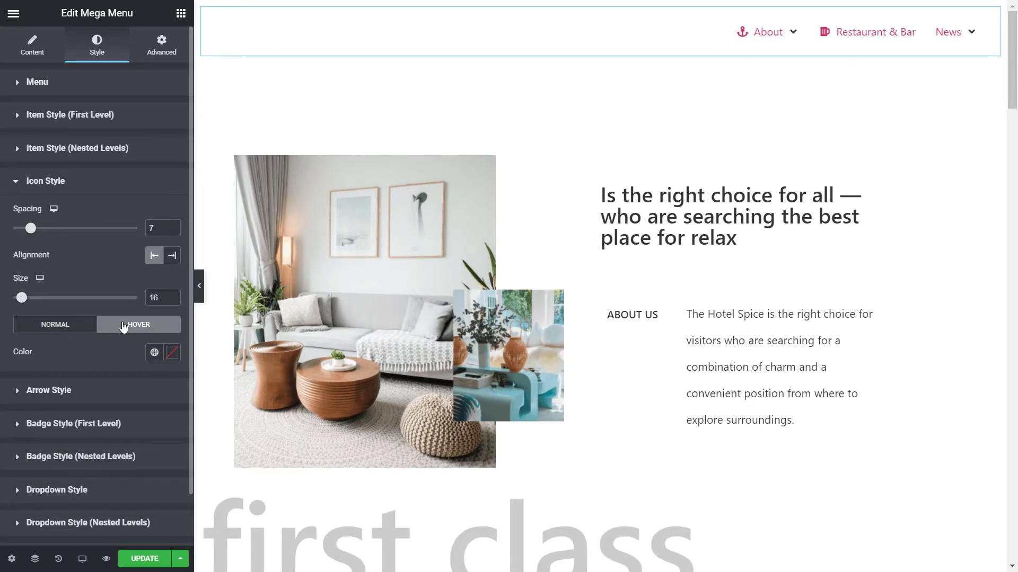
{"action": "left_click", "coordinate": [84, 327]}
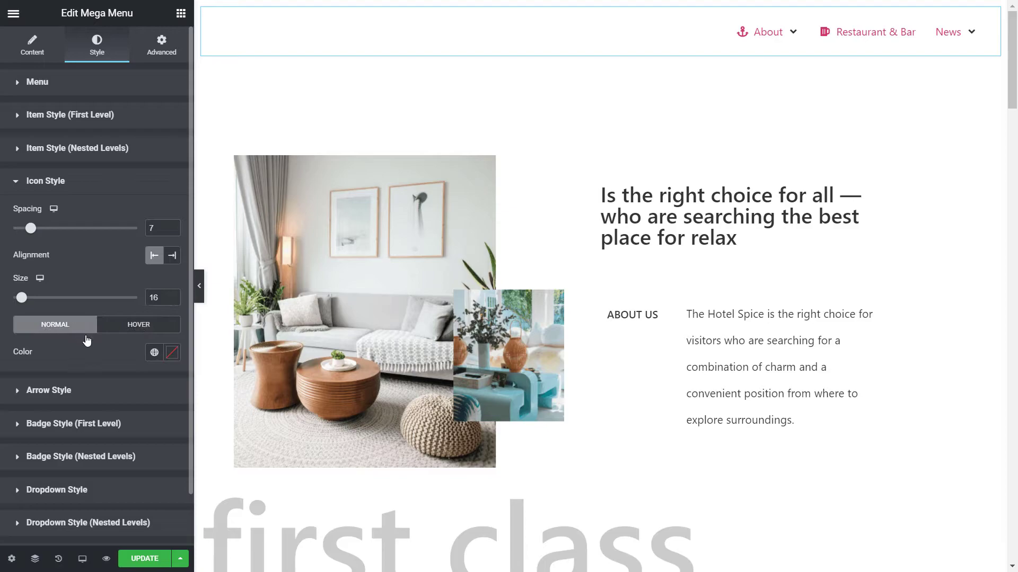
Step: Set the submenu arrows' spacing to 9 and size to 18, keeping them aligned to the right of the items
{"action": "left_click", "coordinate": [87, 391]}
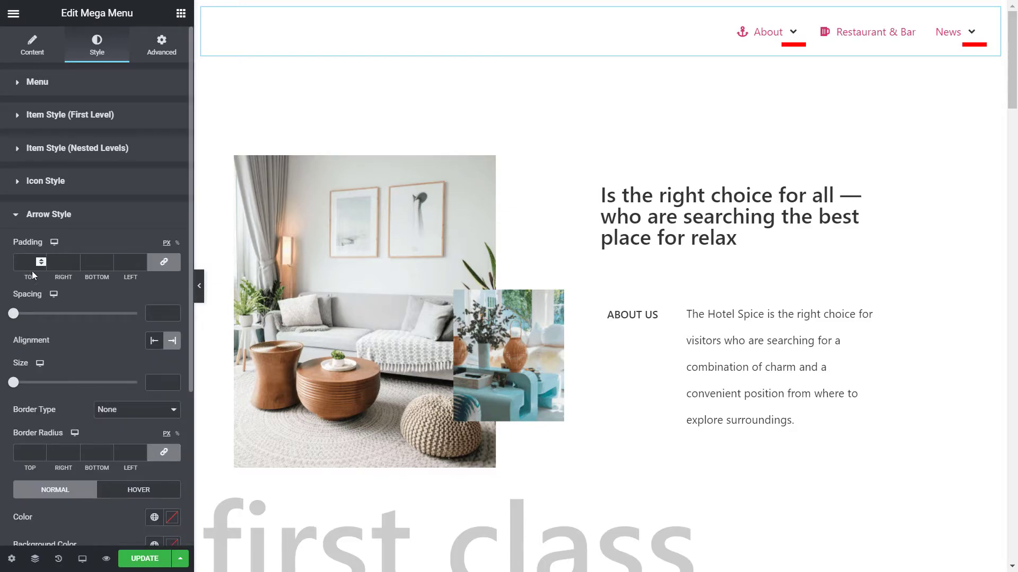
{"action": "left_click_drag", "start_coordinate": [13, 314], "coordinate": [35, 313]}
{"action": "left_click", "coordinate": [155, 340]}
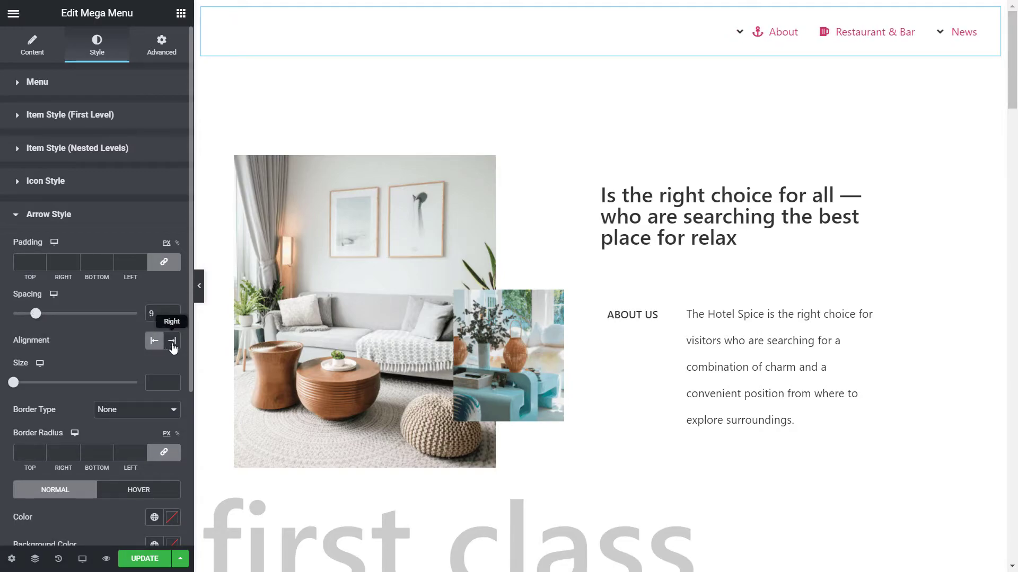
{"action": "left_click", "coordinate": [171, 341]}
{"action": "left_click_drag", "start_coordinate": [15, 383], "coordinate": [25, 383]}
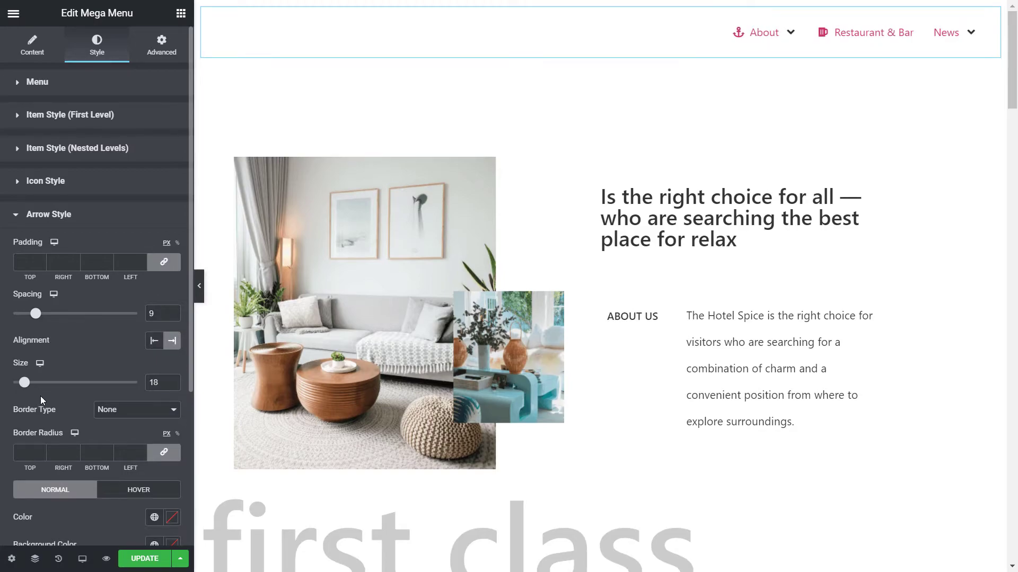
{"action": "scroll", "coordinate": [40, 396], "scroll_direction": "down", "scroll_amount": 1}
{"action": "scroll", "coordinate": [41, 396], "scroll_direction": "down", "scroll_amount": 1}
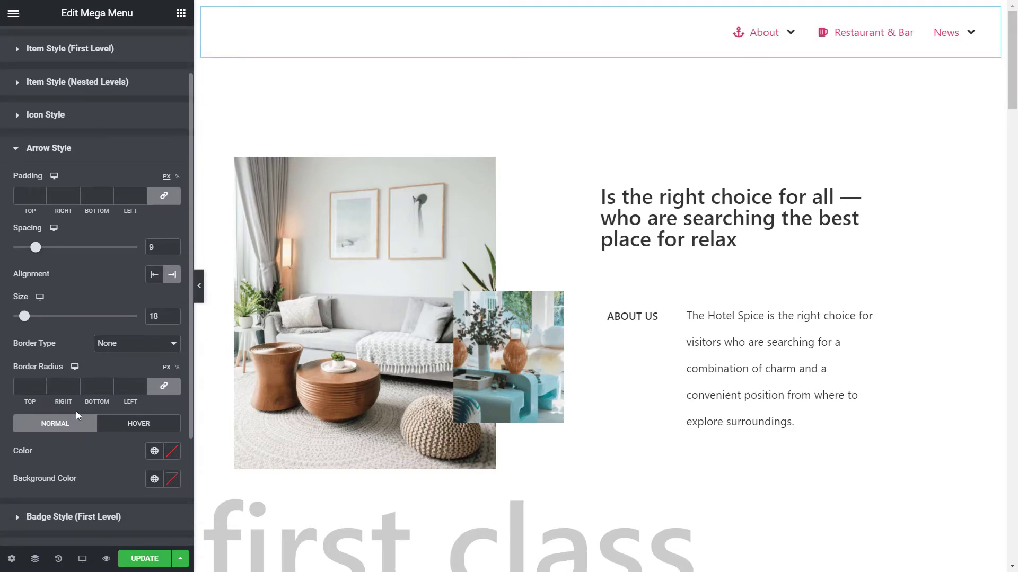
Step: Examine the style options for first-level badges and for dropdowns, and preview the About submenu
{"action": "left_click", "coordinate": [85, 517]}
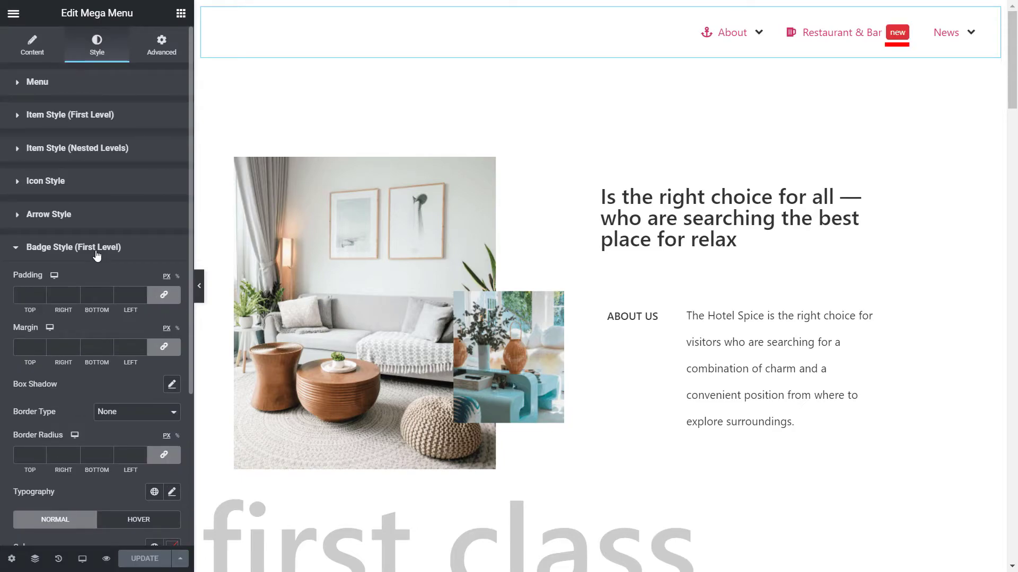
{"action": "scroll", "coordinate": [96, 252], "scroll_direction": "down", "scroll_amount": 2}
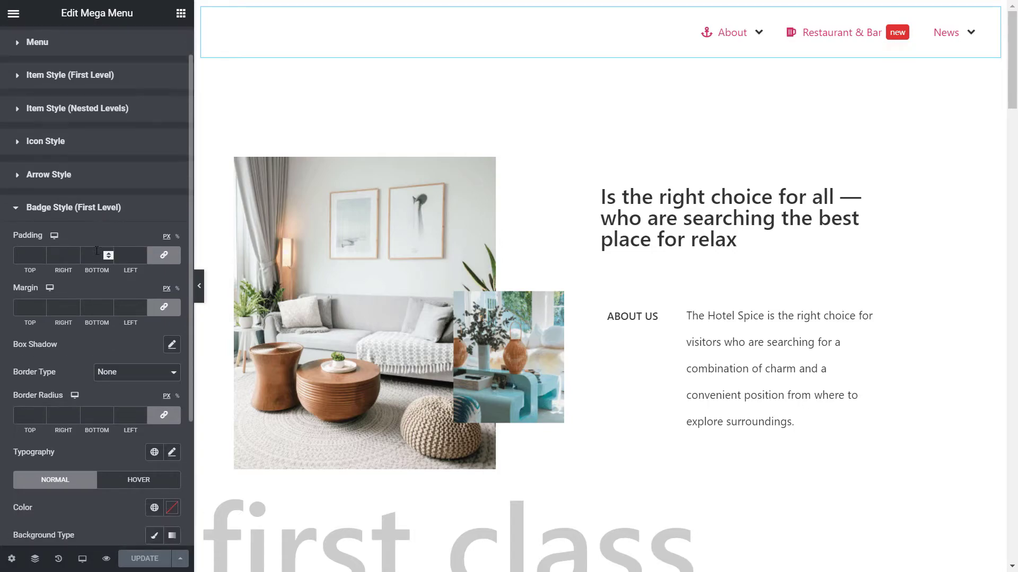
{"action": "scroll", "coordinate": [95, 250], "scroll_direction": "down", "scroll_amount": 1}
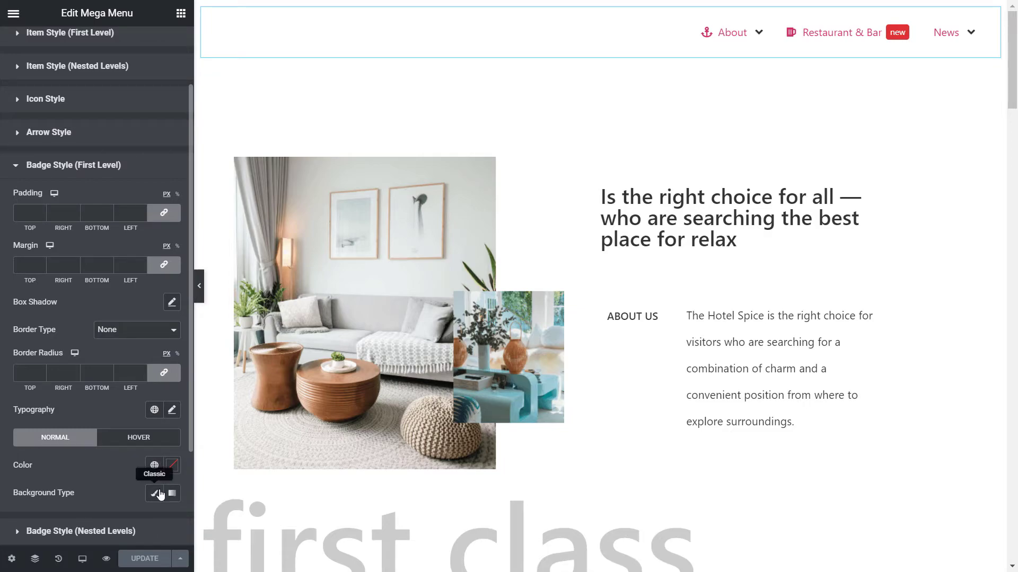
{"action": "scroll", "coordinate": [100, 125], "scroll_direction": "down", "scroll_amount": 1}
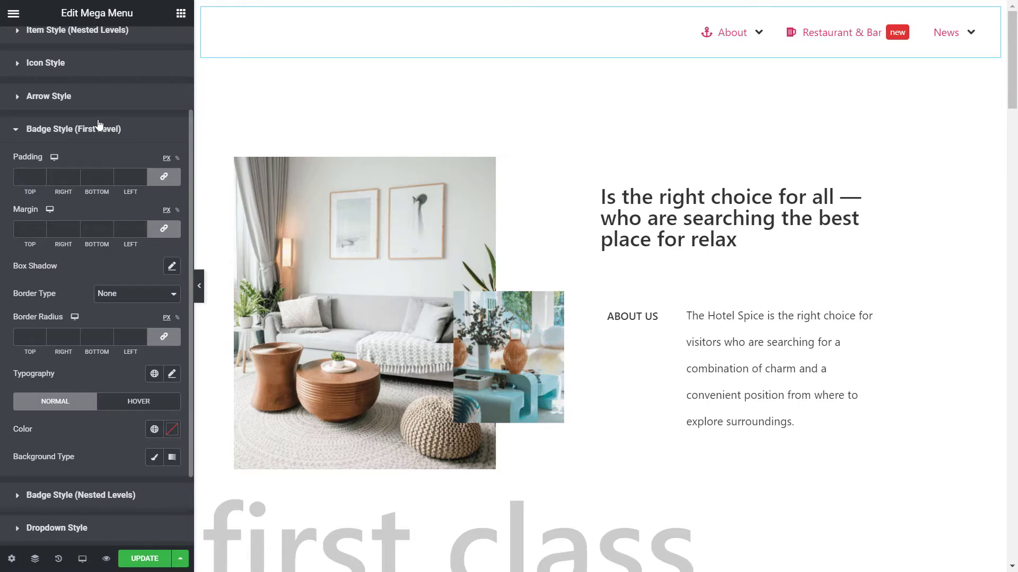
{"action": "left_click", "coordinate": [98, 125]}
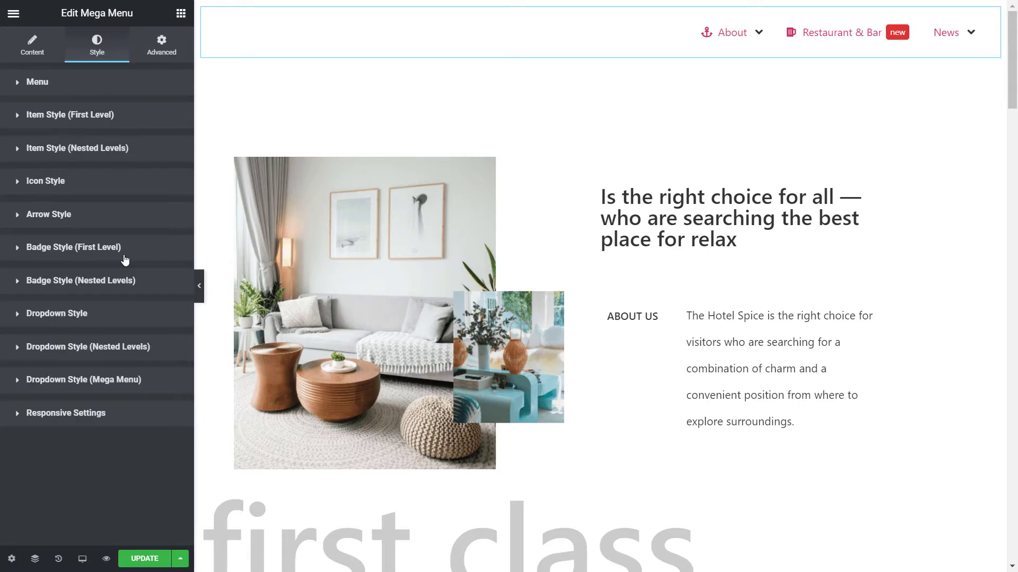
{"action": "left_click", "coordinate": [122, 315]}
{"action": "scroll", "coordinate": [119, 309], "scroll_direction": "down", "scroll_amount": 5}
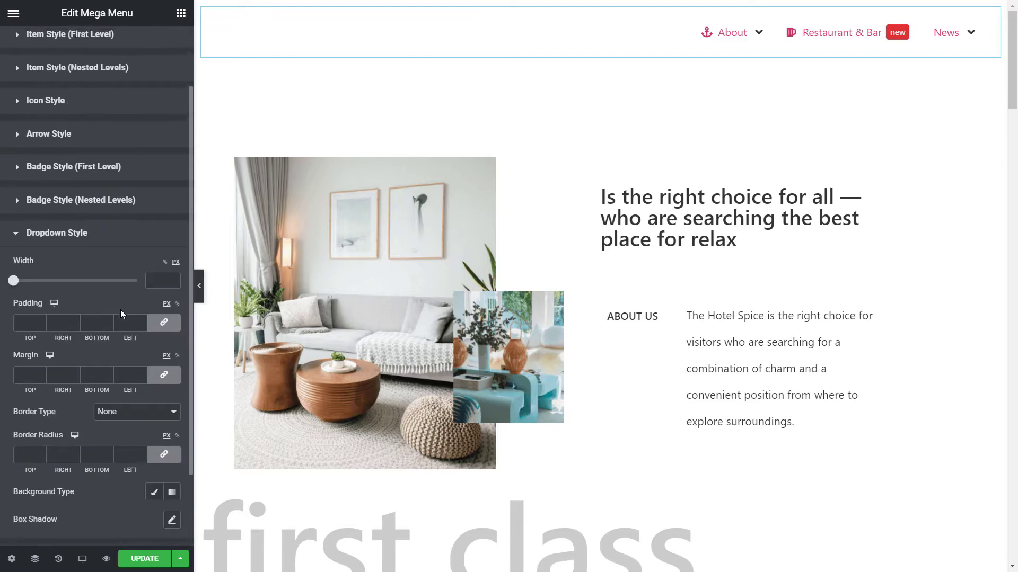
{"action": "mouse_move", "coordinate": [762, 43]}
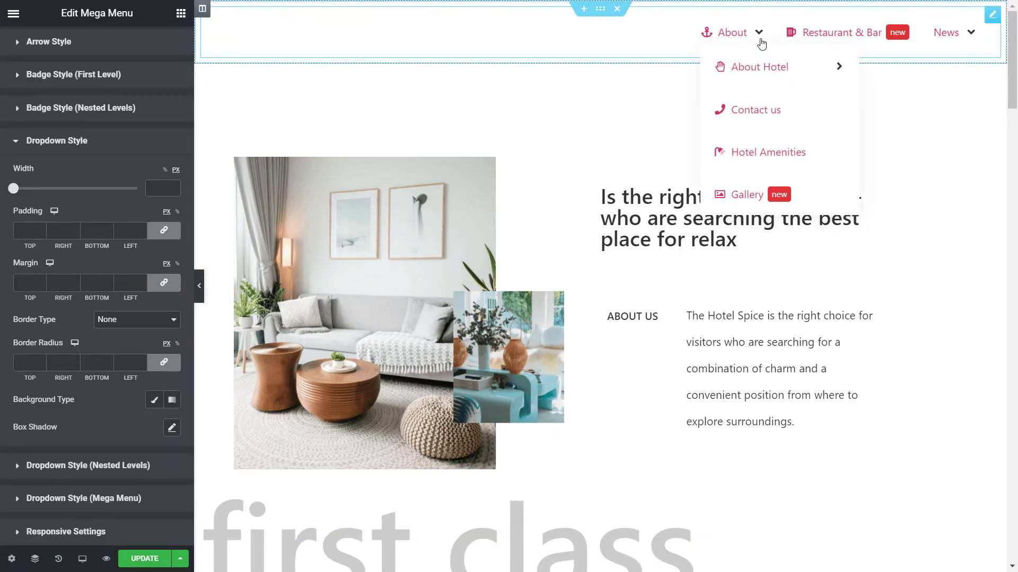
{"action": "mouse_move", "coordinate": [772, 66]}
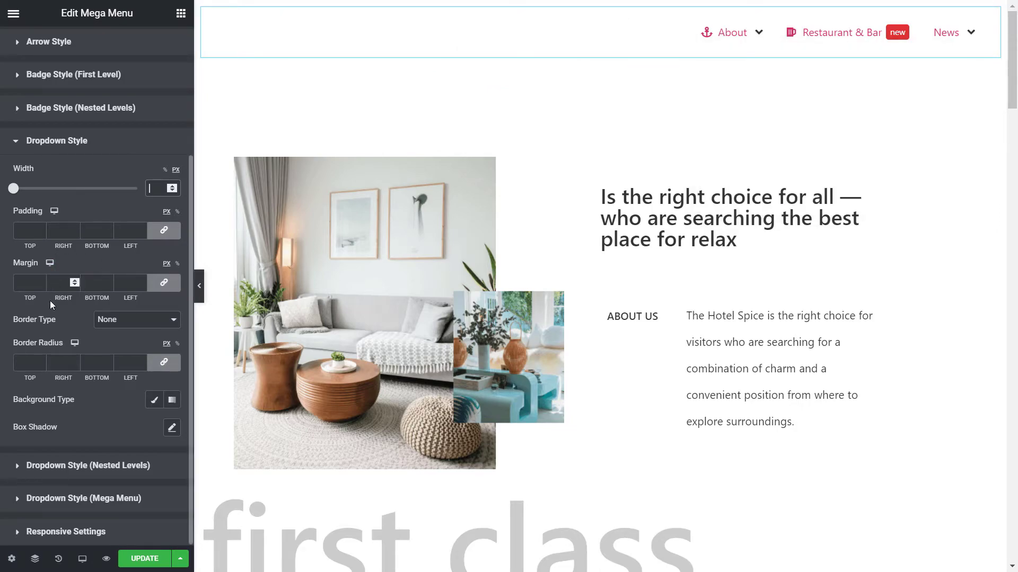
Step: Set the margin of the nested-level dropdowns to 20 px on all sides and check the About Hotel submenu
{"action": "left_click", "coordinate": [82, 466]}
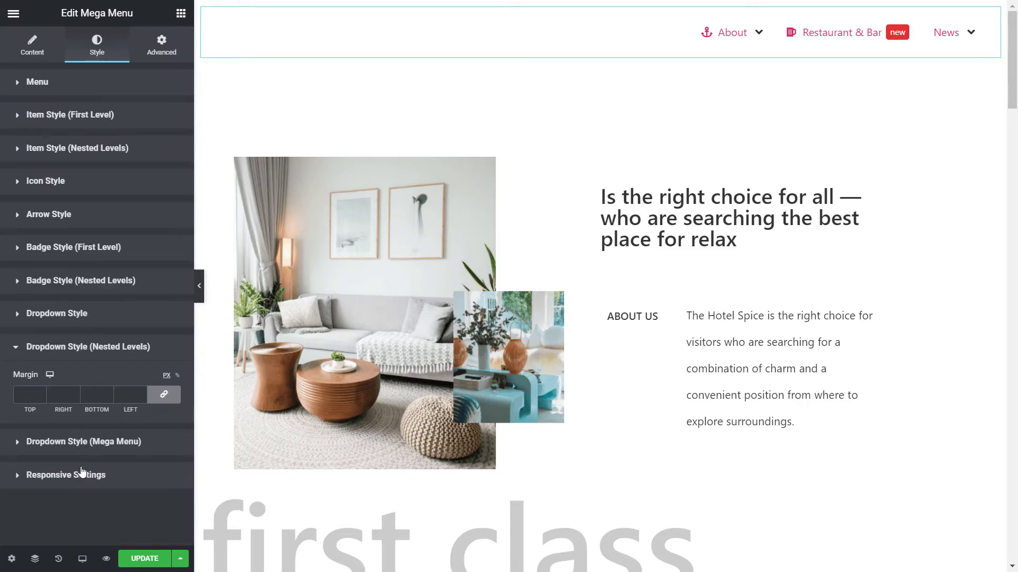
{"action": "left_click", "coordinate": [31, 394]}
{"action": "type", "text": "20"}
{"action": "mouse_move", "coordinate": [761, 43]}
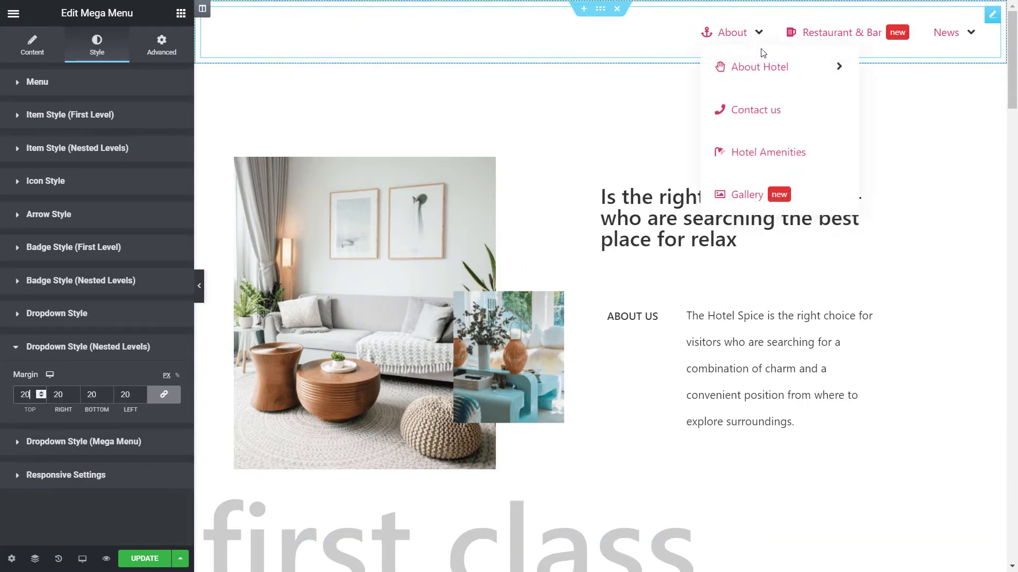
{"action": "mouse_move", "coordinate": [762, 61]}
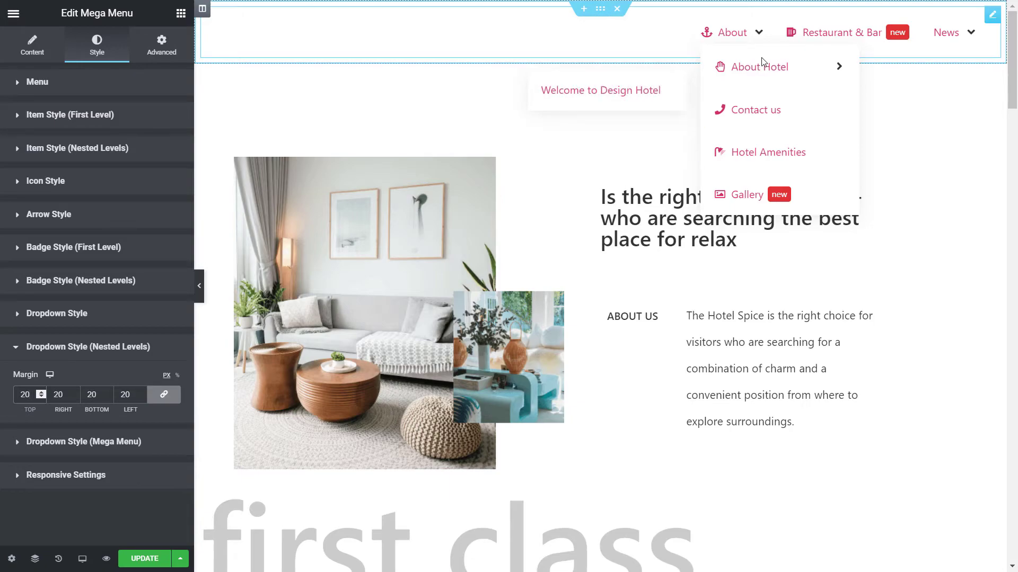
Step: Try News mega menu dropdown widths of 909 and 562 with full width off, and turn full width back on
{"action": "left_click", "coordinate": [106, 441]}
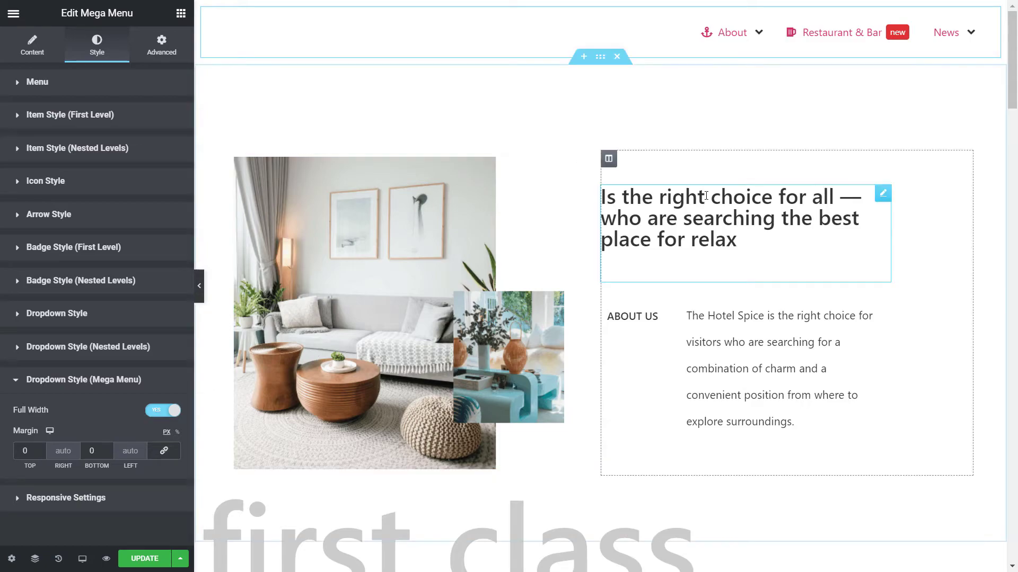
{"action": "mouse_move", "coordinate": [956, 37]}
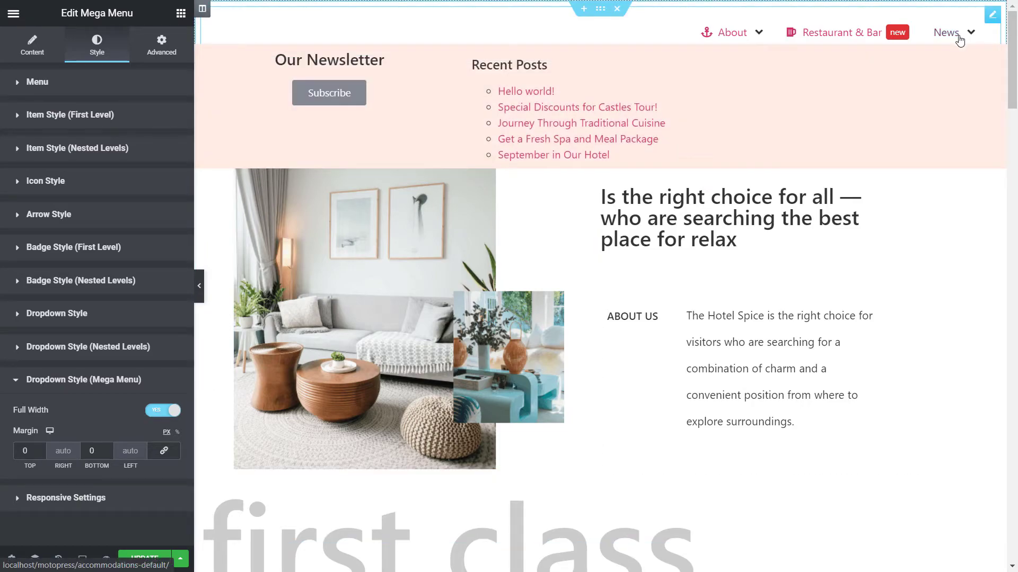
{"action": "left_click", "coordinate": [154, 411]}
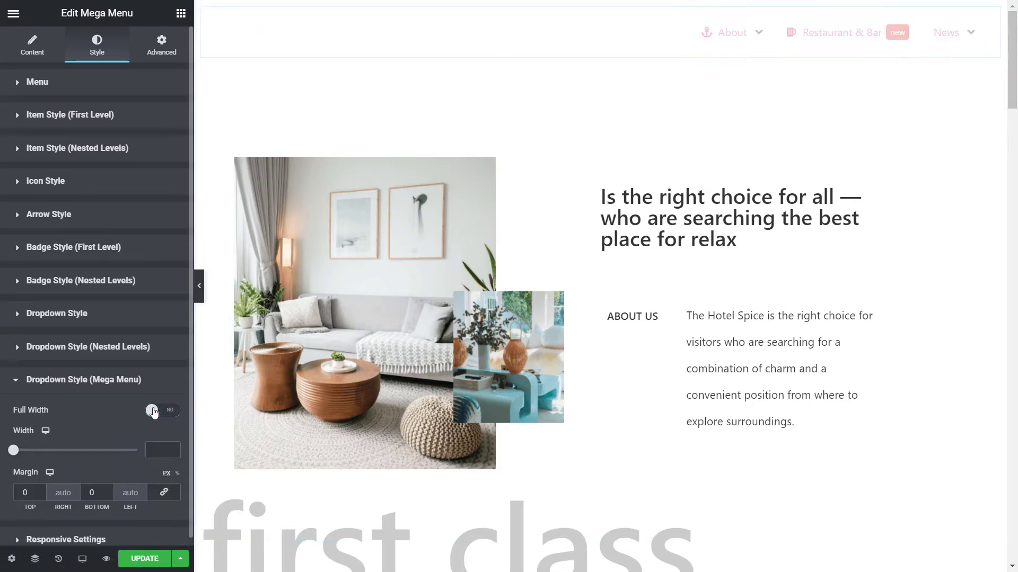
{"action": "left_click_drag", "start_coordinate": [14, 450], "coordinate": [51, 450]}
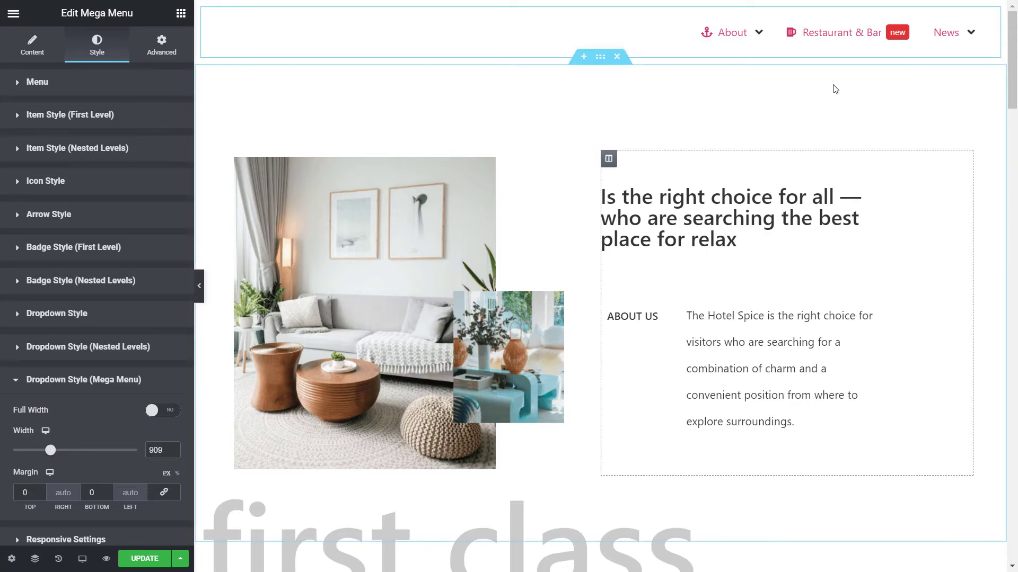
{"action": "mouse_move", "coordinate": [972, 33]}
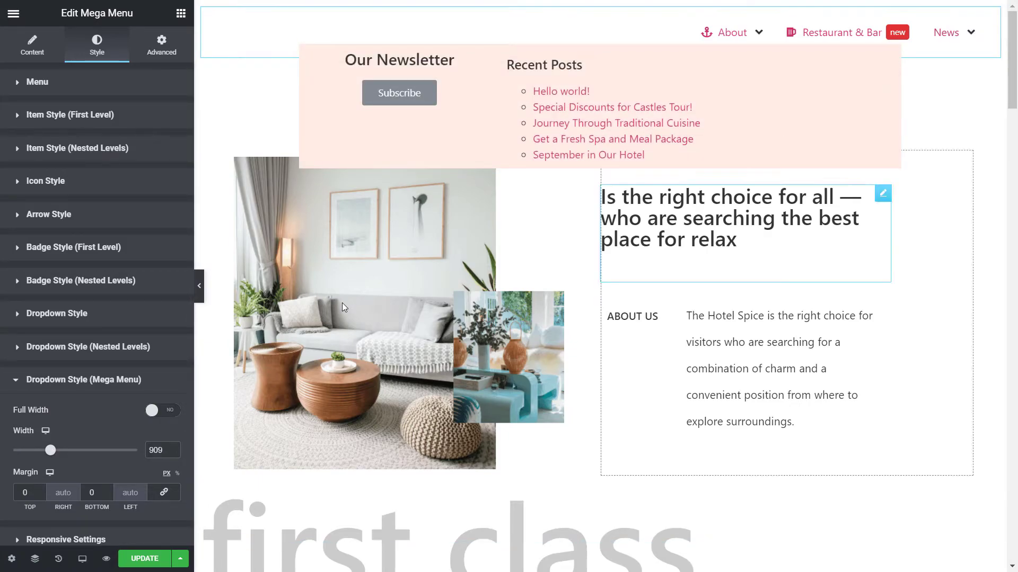
{"action": "left_click_drag", "start_coordinate": [50, 450], "coordinate": [35, 450]}
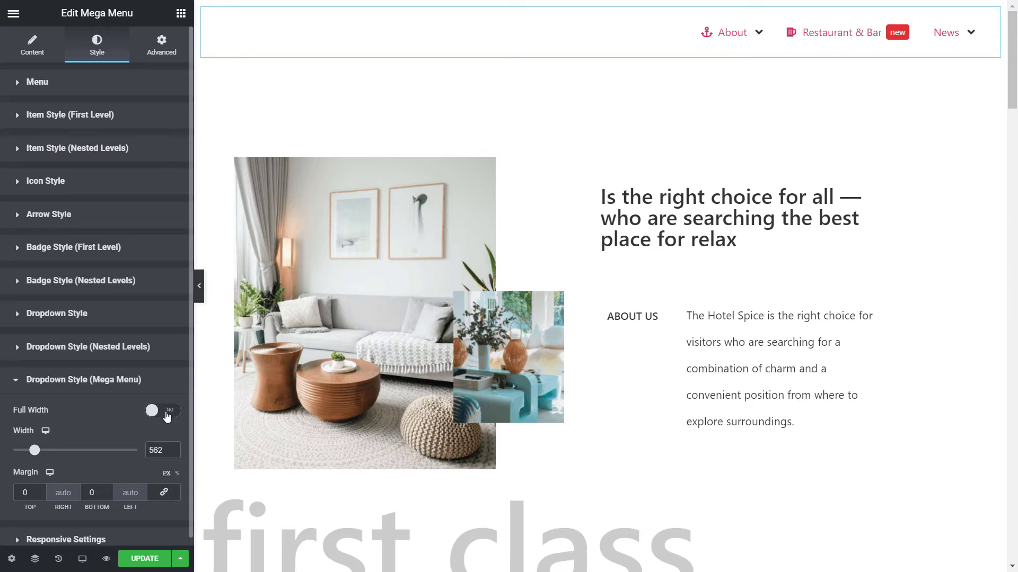
{"action": "left_click", "coordinate": [166, 412]}
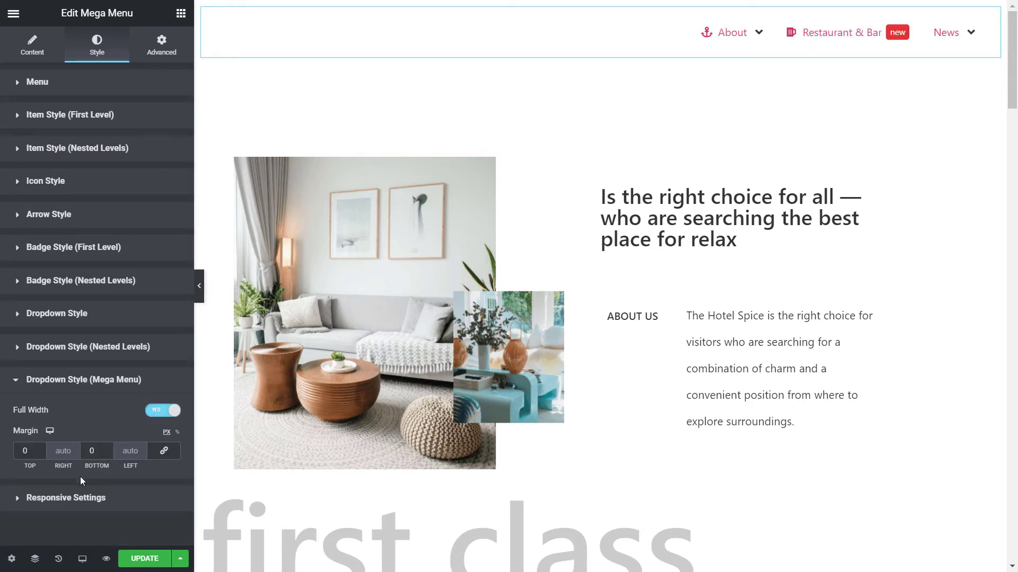
Step: Review the menu's responsive settings, including the hamburger breakpoint and icon options, and switch the page preview to Tablet
{"action": "left_click", "coordinate": [81, 496]}
{"action": "scroll", "coordinate": [81, 490], "scroll_direction": "down", "scroll_amount": 3}
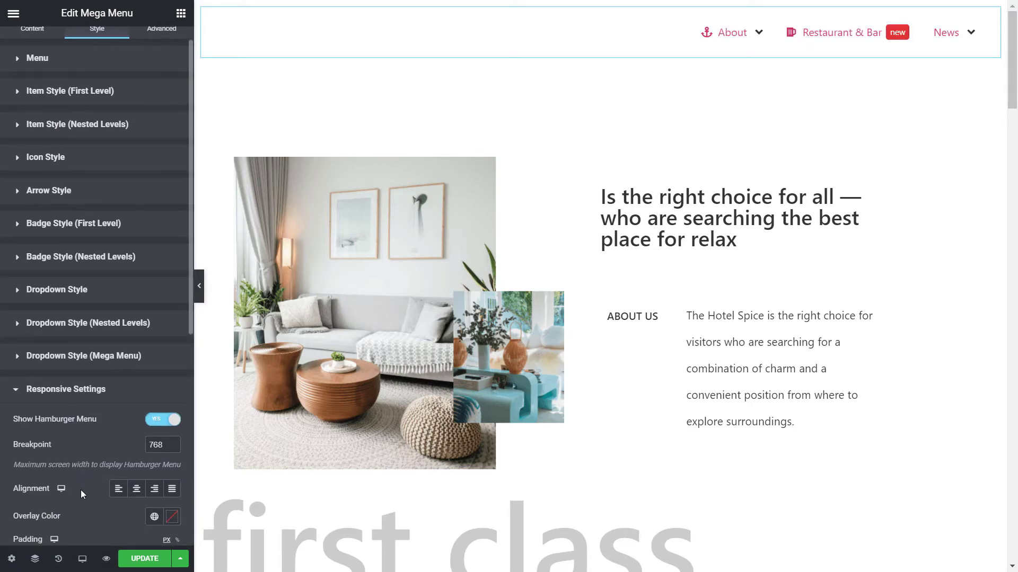
{"action": "scroll", "coordinate": [81, 489], "scroll_direction": "down", "scroll_amount": 2}
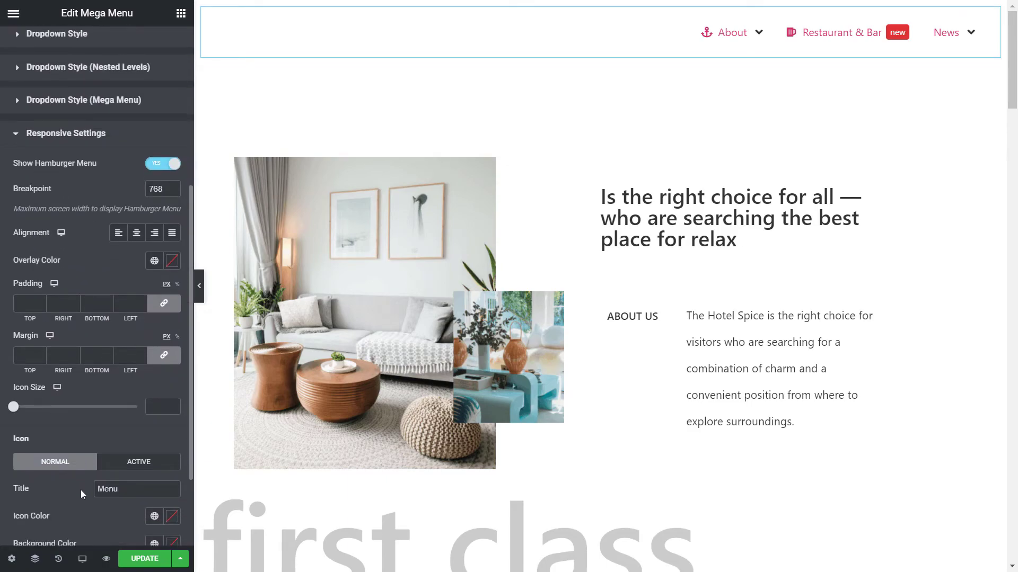
{"action": "scroll", "coordinate": [80, 490], "scroll_direction": "down", "scroll_amount": 2}
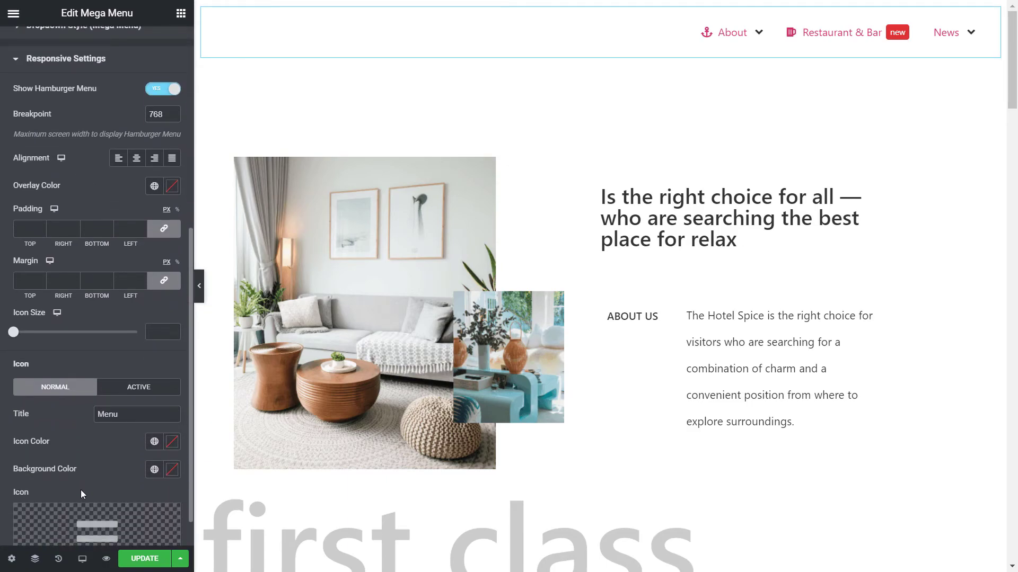
{"action": "left_click", "coordinate": [76, 559]}
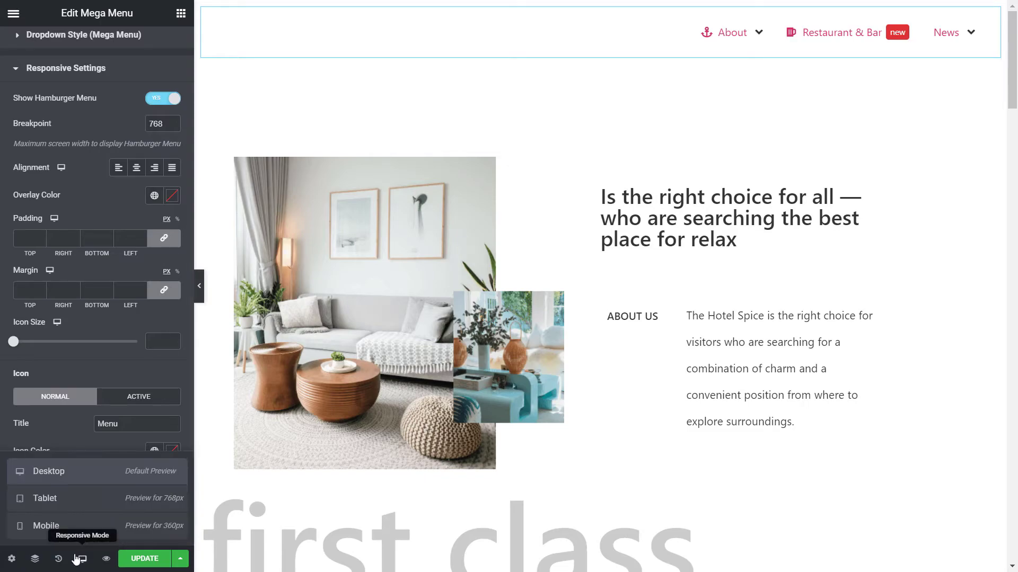
{"action": "left_click", "coordinate": [96, 499]}
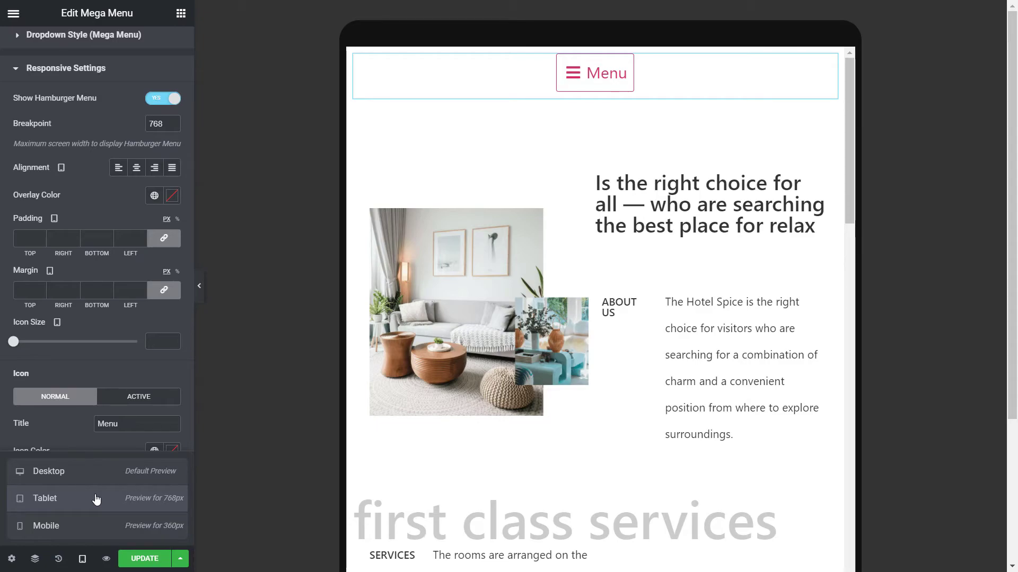
Step: Try the tablet menu without the hamburger button, turn the button back on and align it to the right
{"action": "left_click", "coordinate": [171, 104]}
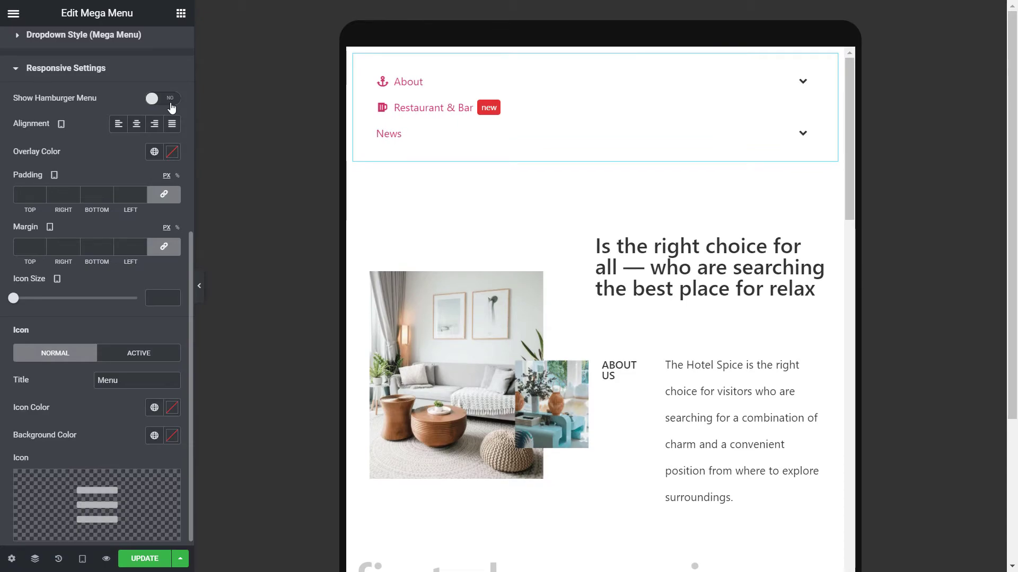
{"action": "left_click", "coordinate": [171, 104]}
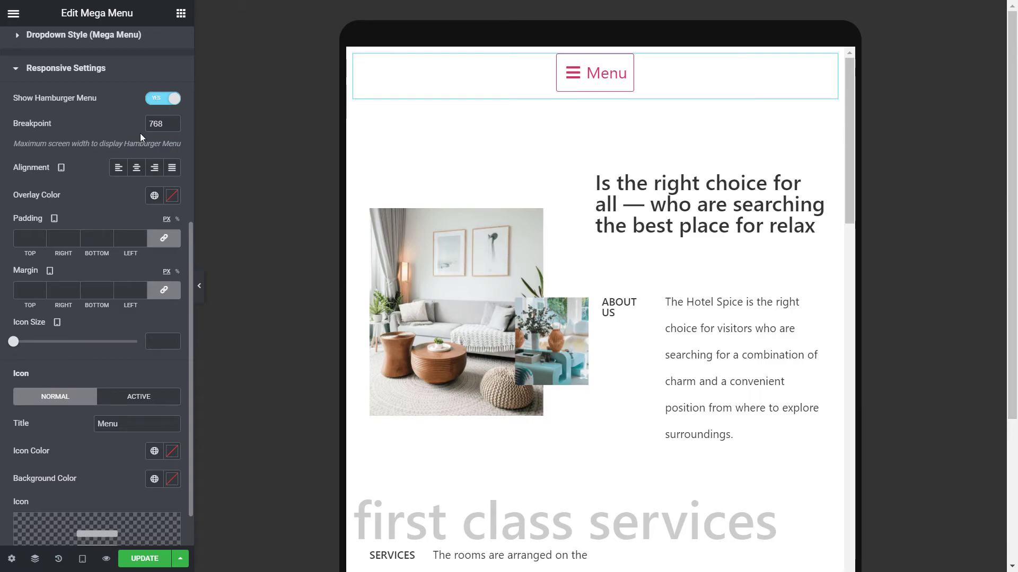
{"action": "left_click", "coordinate": [118, 167]}
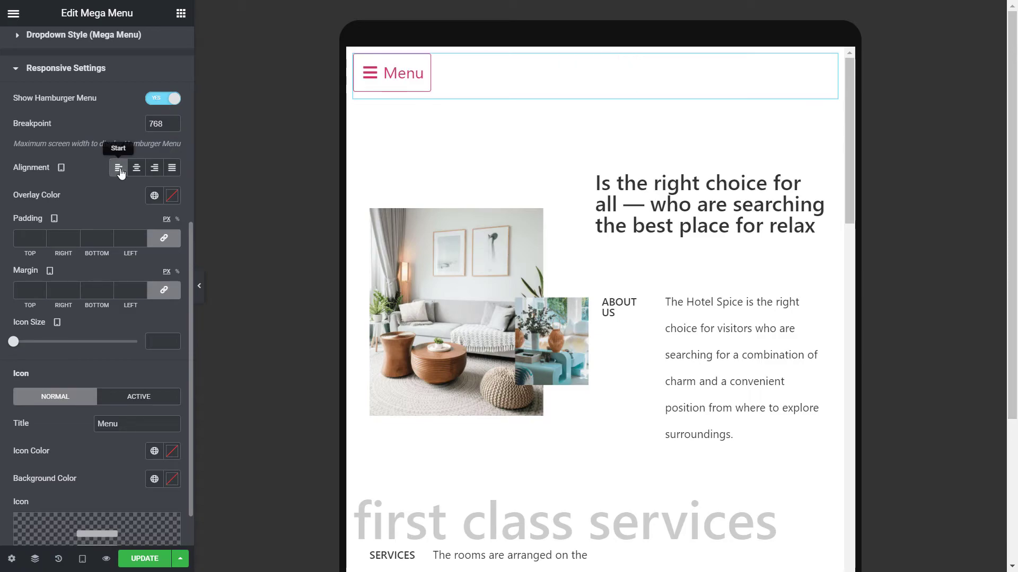
{"action": "left_click", "coordinate": [157, 170]}
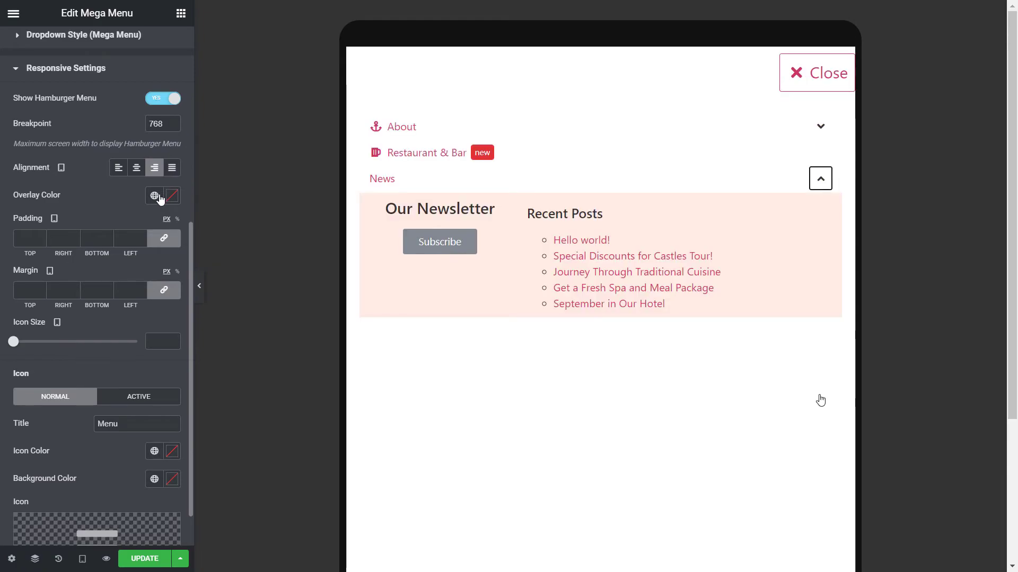
Step: Set the tablet menu's overlay color to the global Accent color and check the icon size setting
{"action": "left_click", "coordinate": [155, 196]}
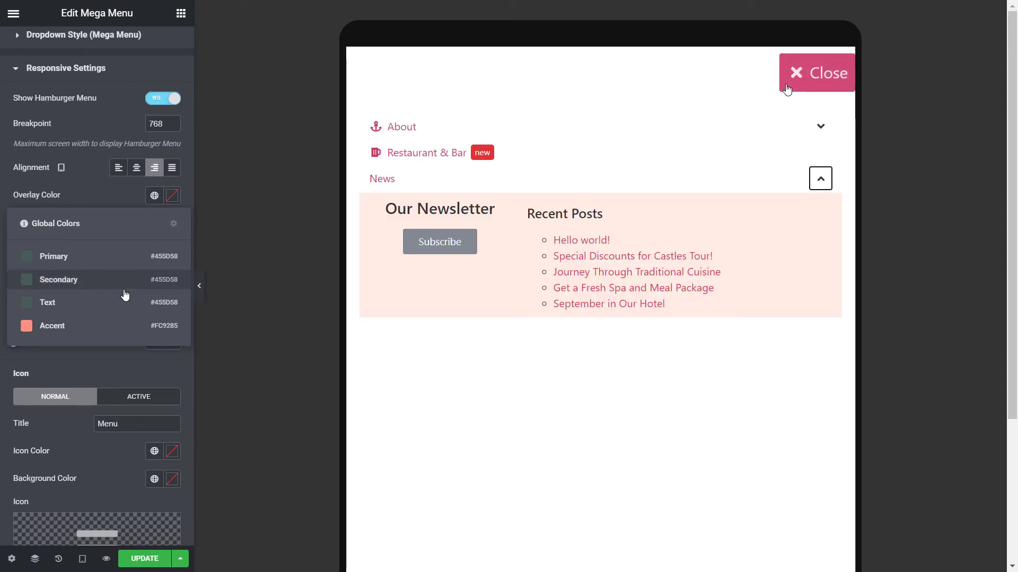
{"action": "left_click", "coordinate": [107, 326]}
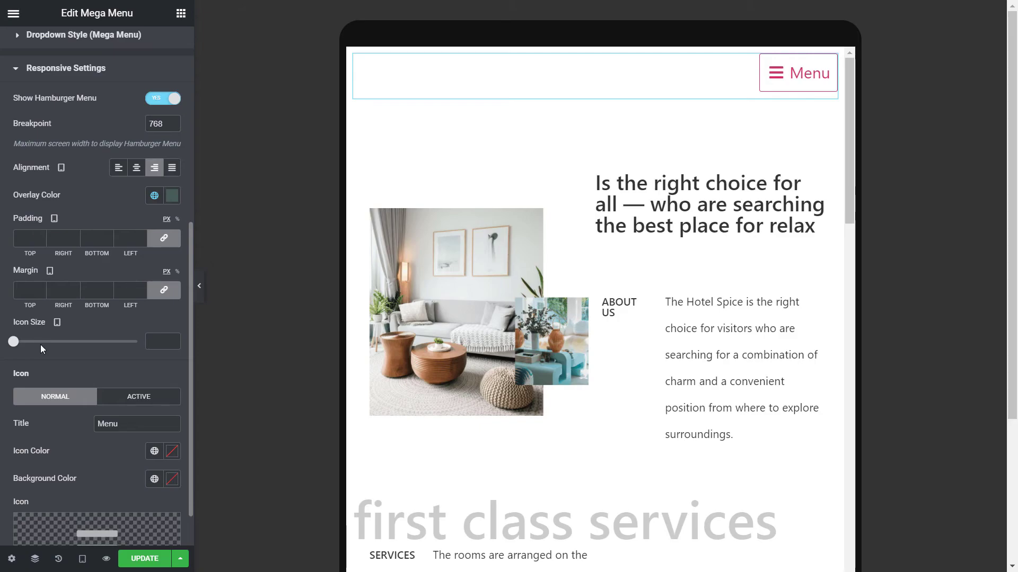
{"action": "left_click_drag", "start_coordinate": [42, 344], "coordinate": [46, 343]}
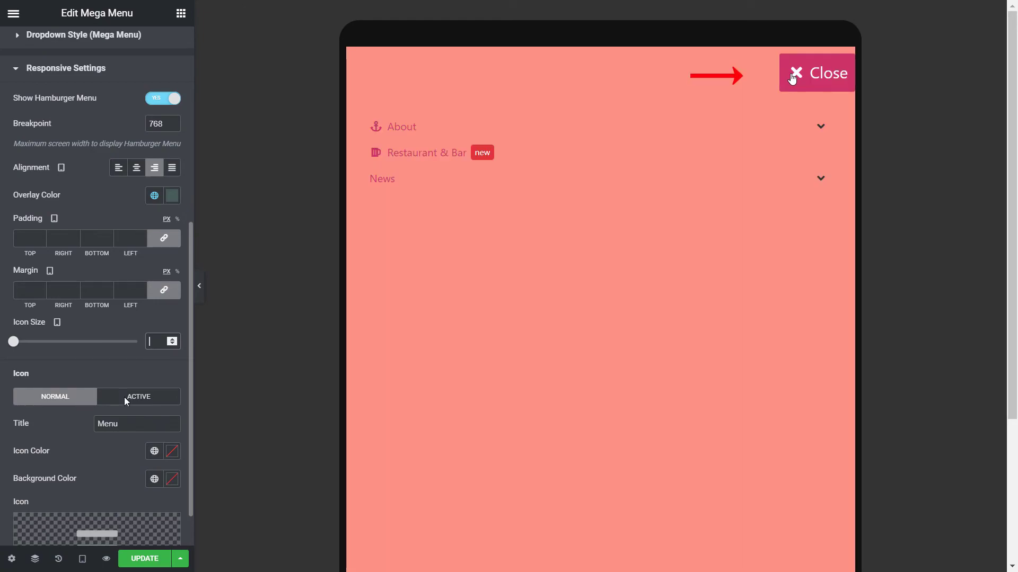
Step: Review the hamburger icon's normal and active options, browse the icon library for the active icon, and update the page
{"action": "scroll", "coordinate": [124, 397], "scroll_direction": "down", "scroll_amount": 1}
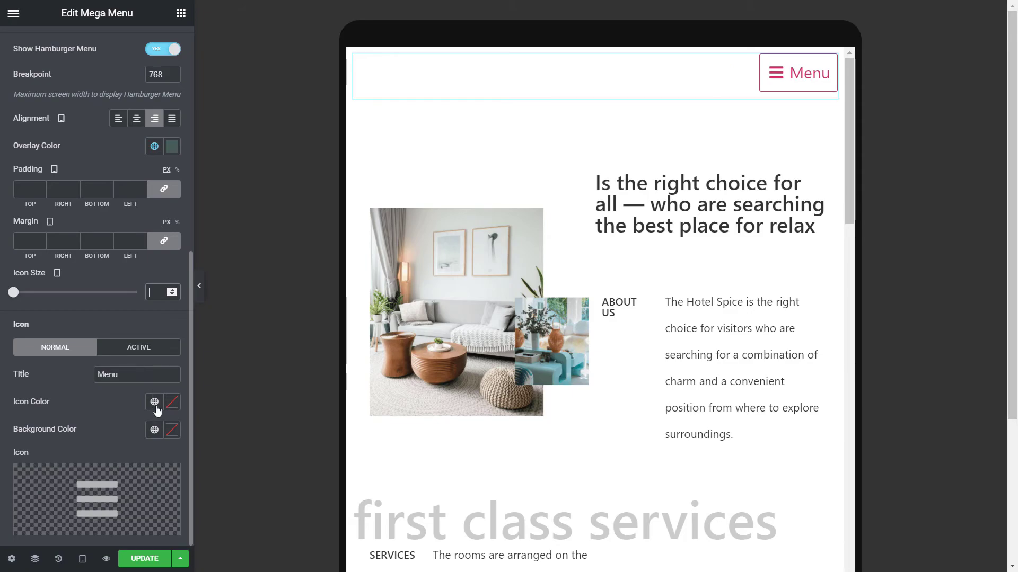
{"action": "mouse_move", "coordinate": [132, 481]}
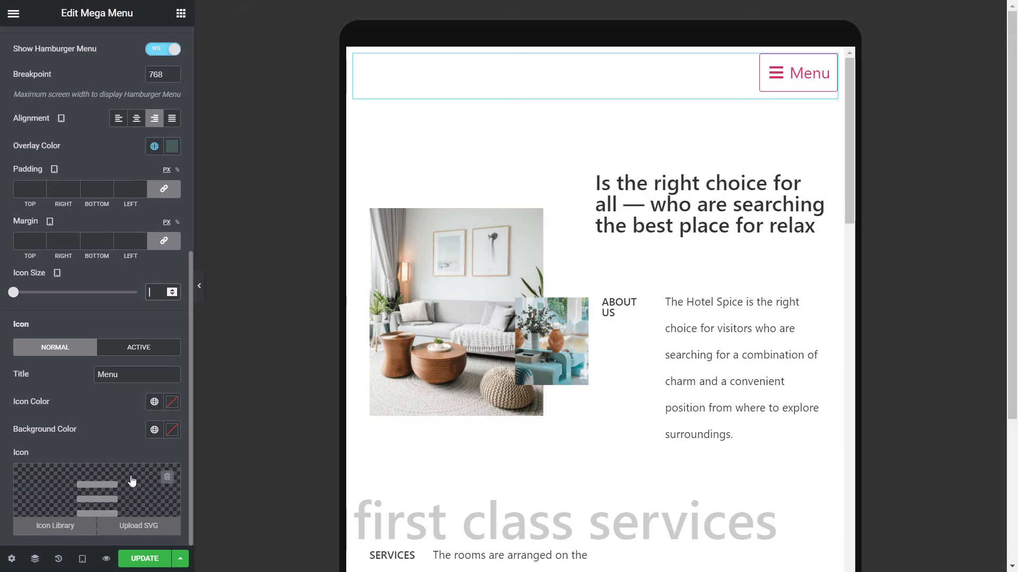
{"action": "left_click", "coordinate": [137, 348]}
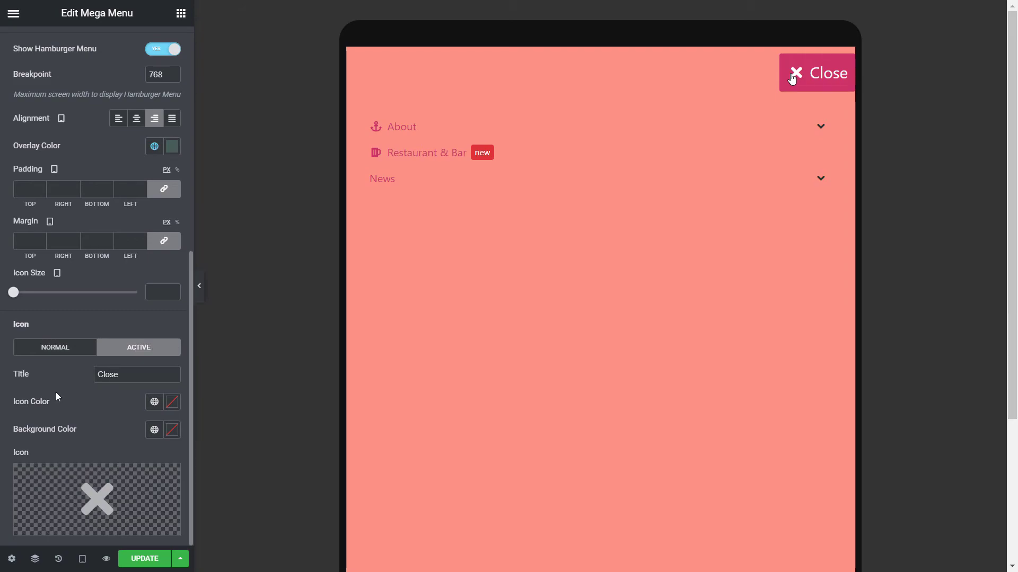
{"action": "mouse_move", "coordinate": [96, 502]}
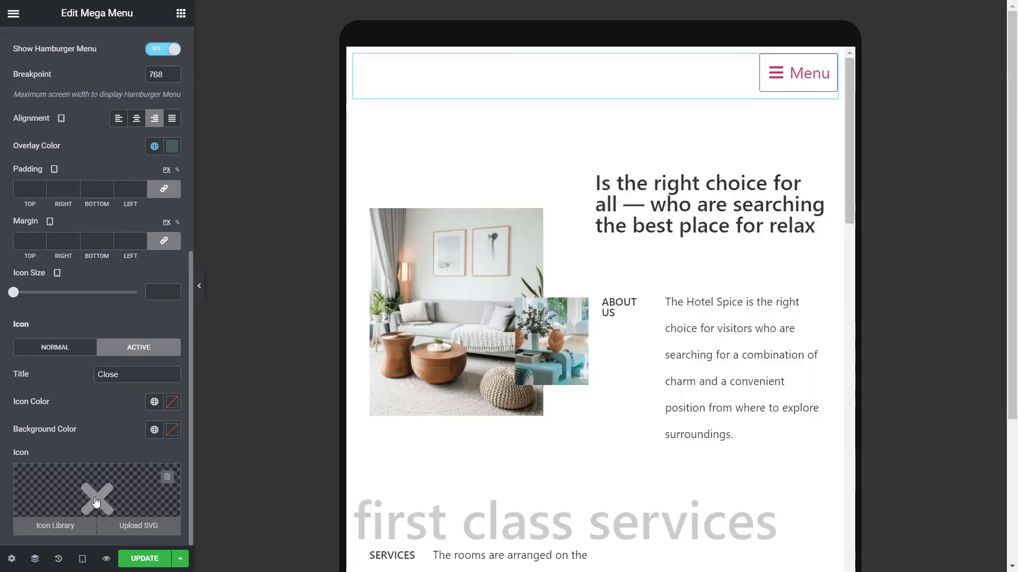
{"action": "left_click", "coordinate": [48, 526]}
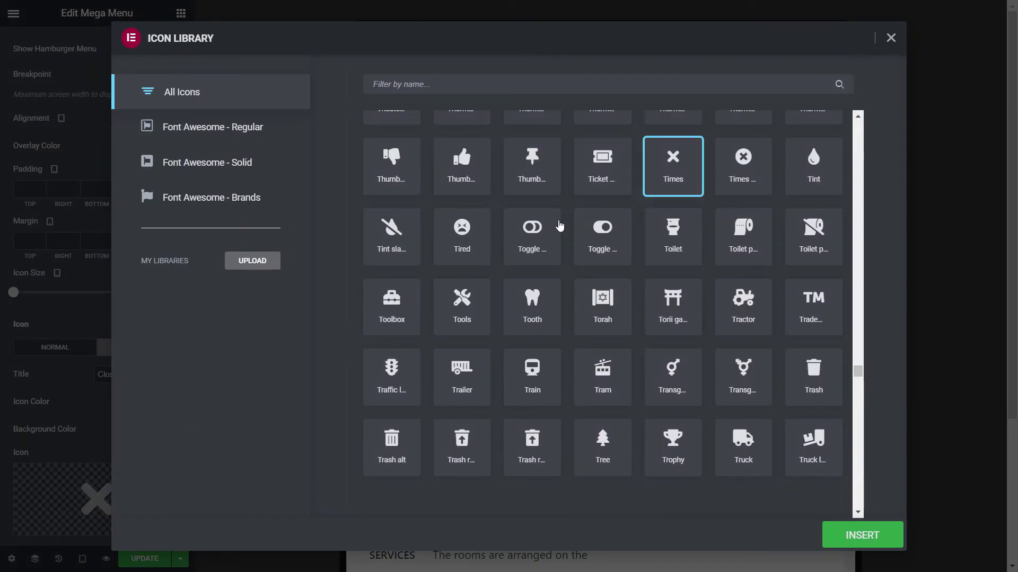
{"action": "left_click", "coordinate": [889, 38]}
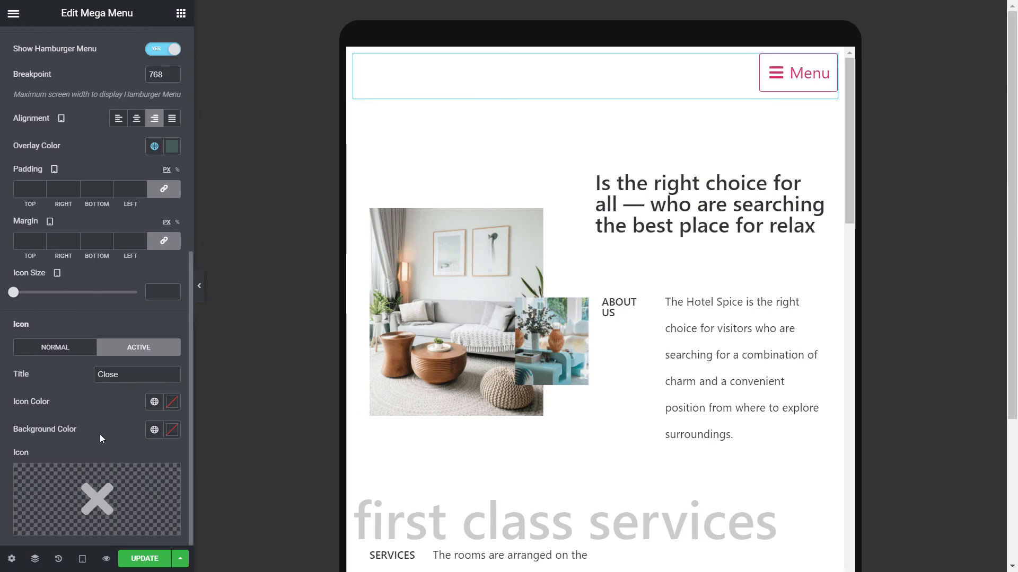
{"action": "left_click", "coordinate": [149, 561]}
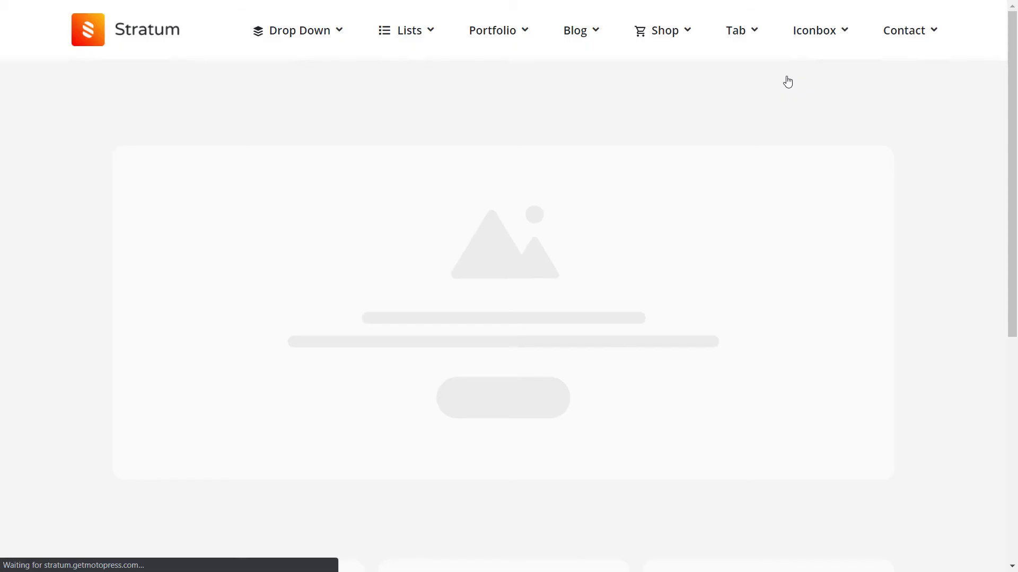
Step: Examine the dropdowns of the Stratum horizontal mega menu demo from Drop Down to Contact, including the Shop Widgets and Gallery Widgets tabs
{"action": "mouse_move", "coordinate": [344, 45]}
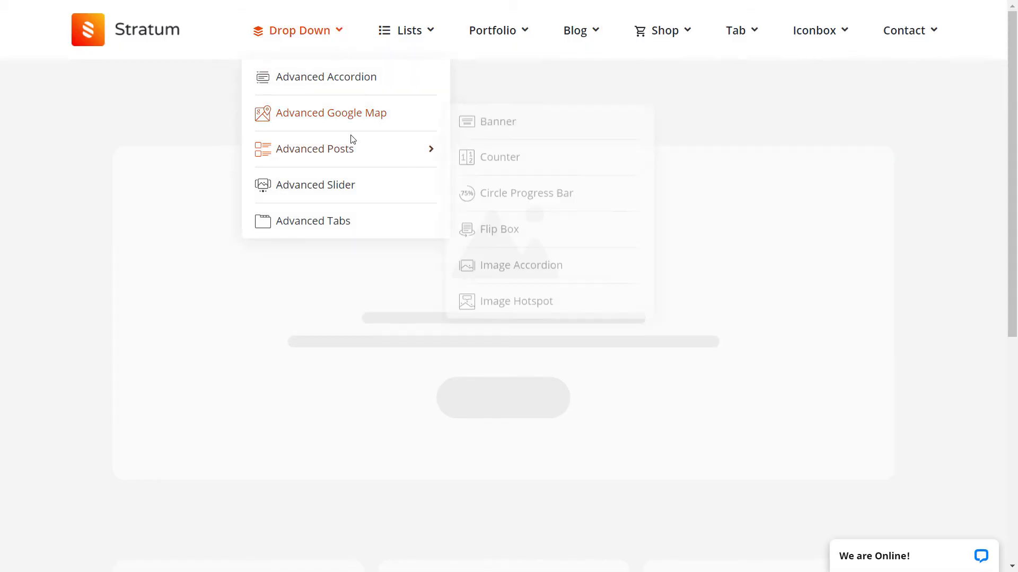
{"action": "mouse_move", "coordinate": [413, 35]}
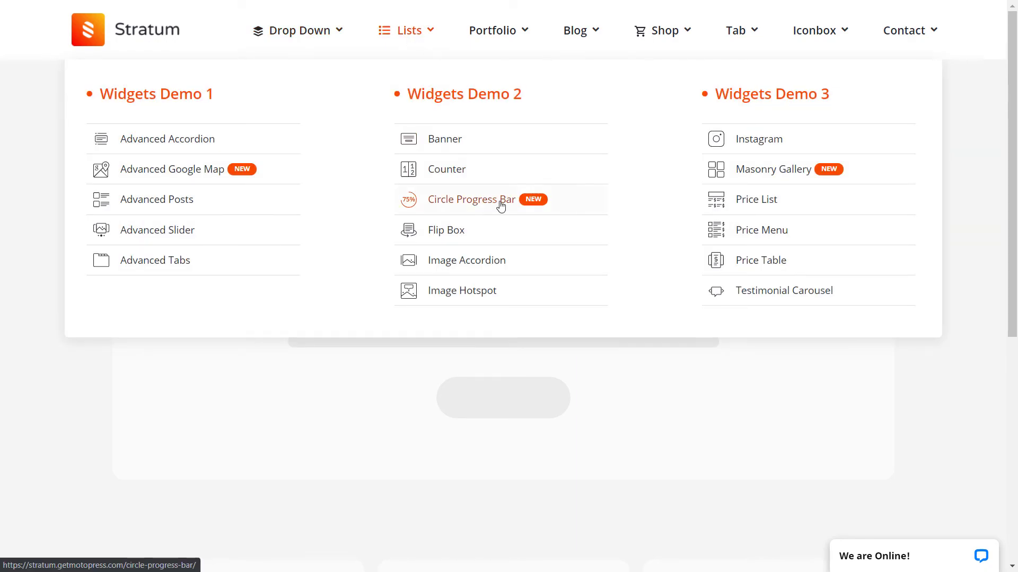
{"action": "mouse_move", "coordinate": [510, 43]}
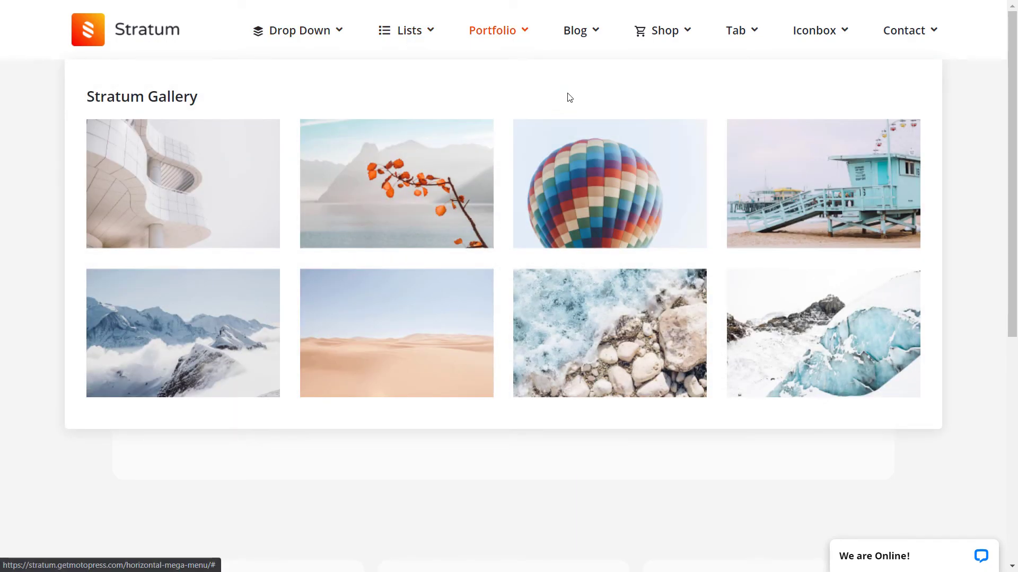
{"action": "mouse_move", "coordinate": [581, 37]}
{"action": "mouse_move", "coordinate": [649, 39]}
{"action": "mouse_move", "coordinate": [724, 37]}
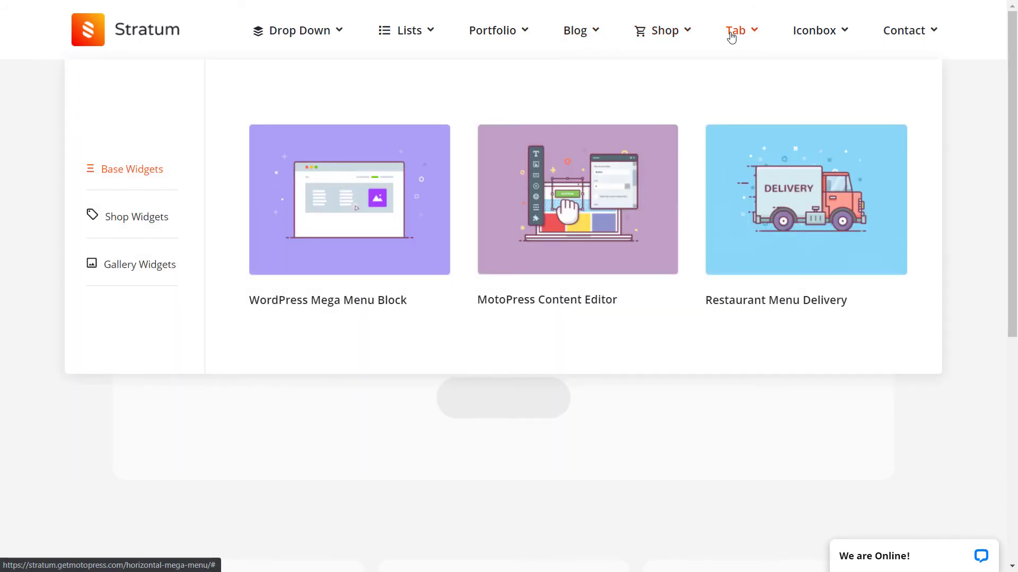
{"action": "left_click", "coordinate": [150, 223]}
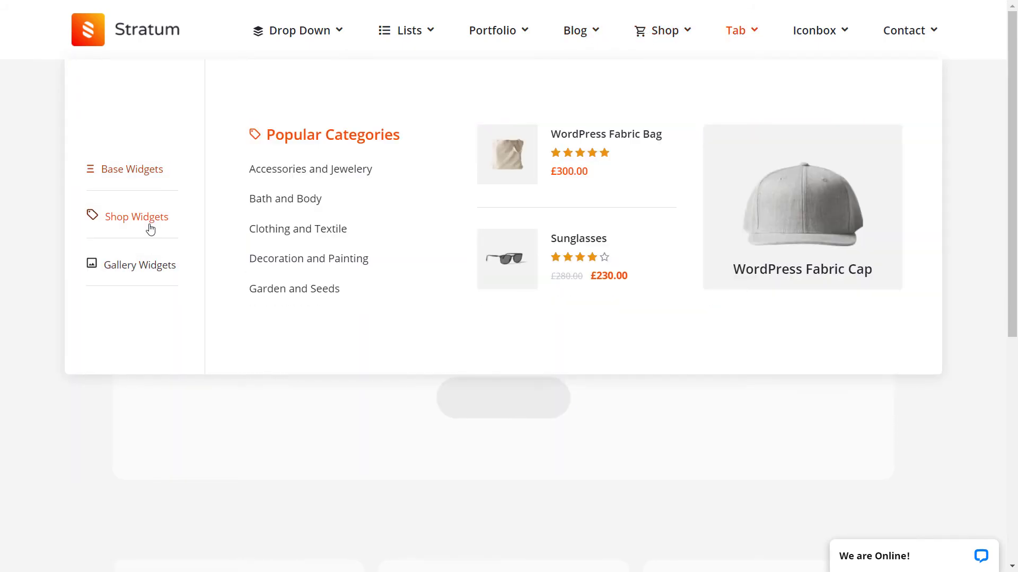
{"action": "left_click", "coordinate": [150, 253]}
{"action": "mouse_move", "coordinate": [798, 49]}
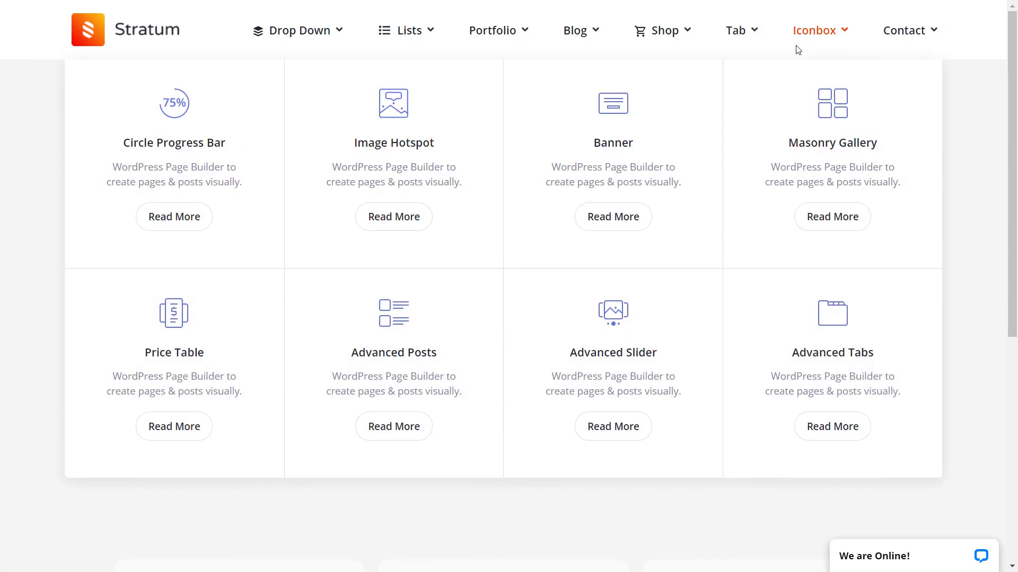
{"action": "left_click", "coordinate": [913, 33]}
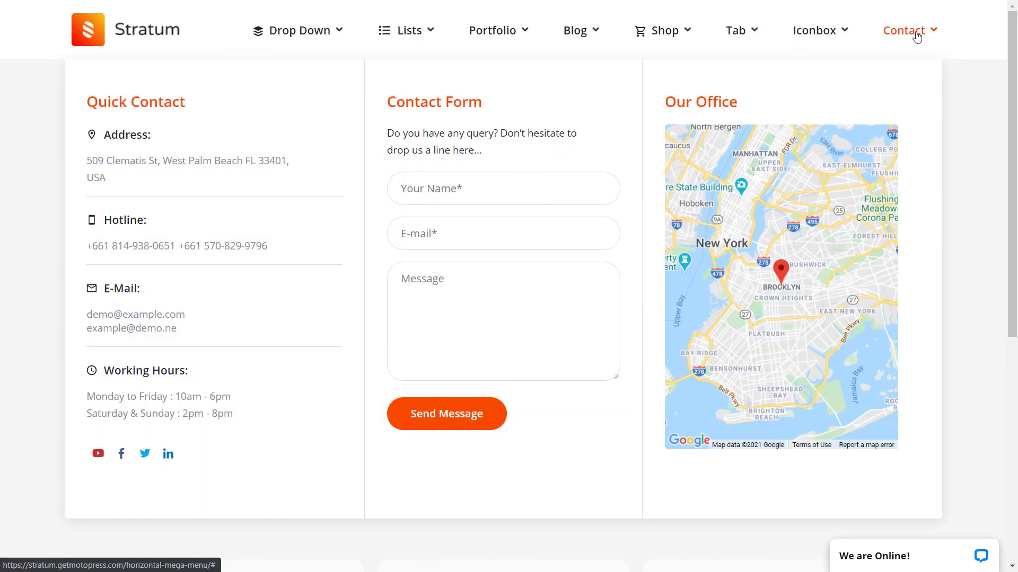
Step: Examine the dropdown layouts of Widgets 1 to Widgets 6 in the Stratum vertical mega menu demo
{"action": "mouse_move", "coordinate": [163, 154]}
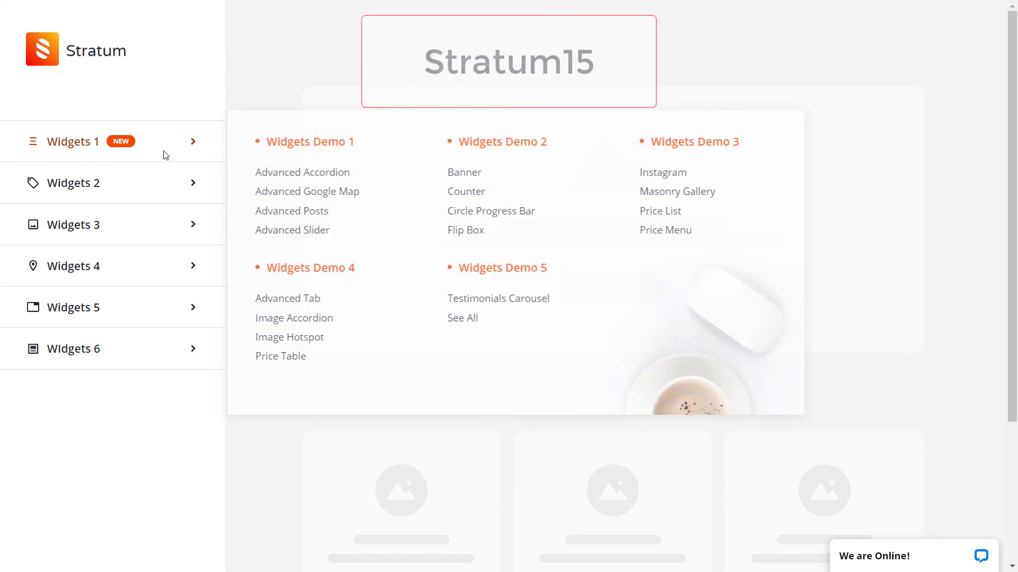
{"action": "mouse_move", "coordinate": [190, 179]}
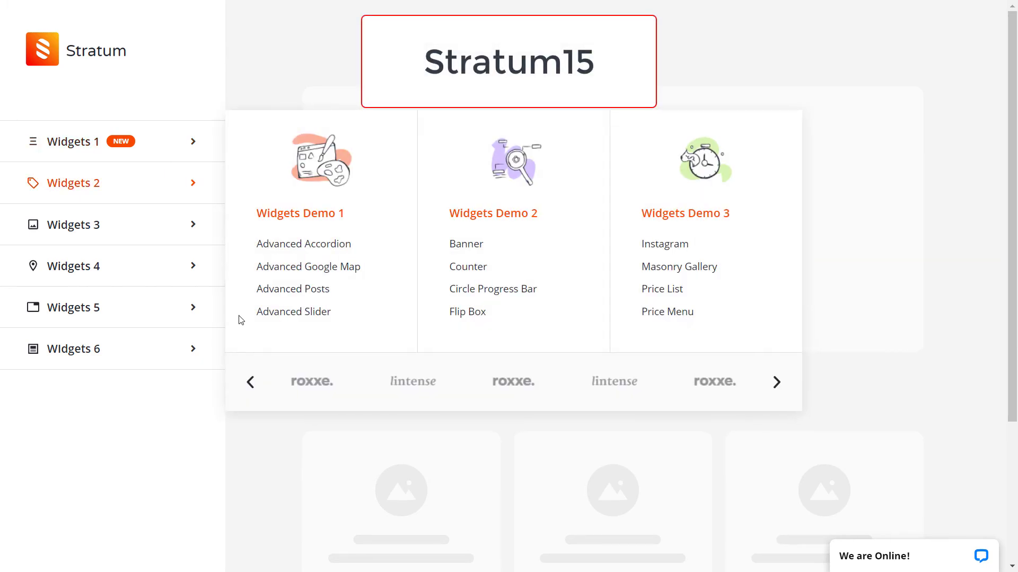
{"action": "mouse_move", "coordinate": [193, 227]}
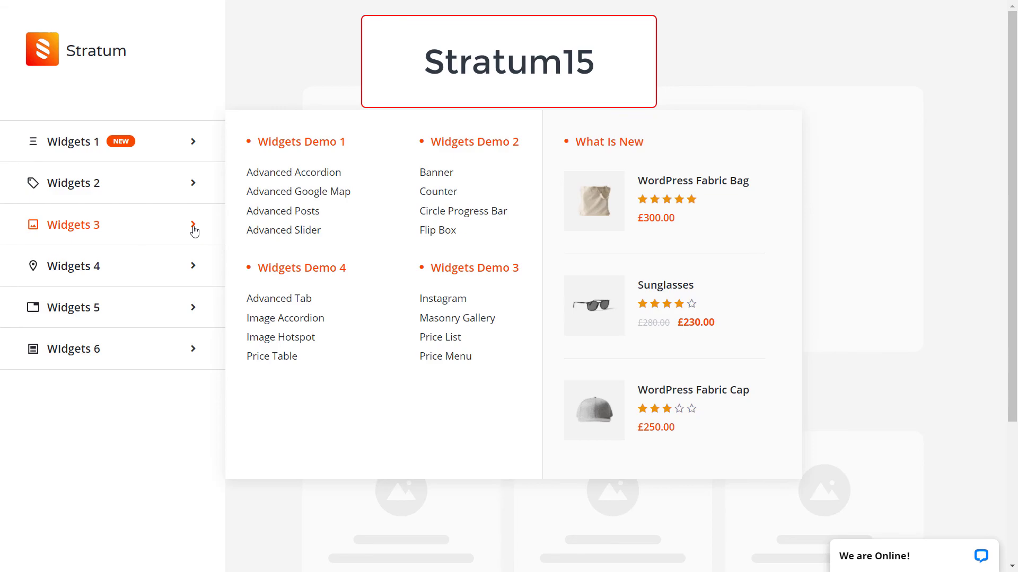
{"action": "mouse_move", "coordinate": [202, 263]}
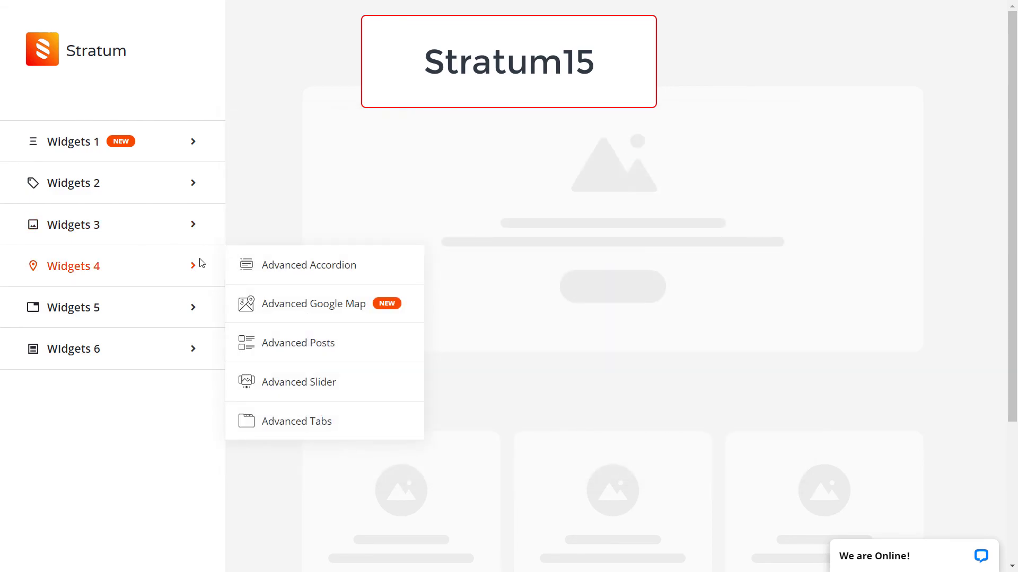
{"action": "mouse_move", "coordinate": [209, 307]}
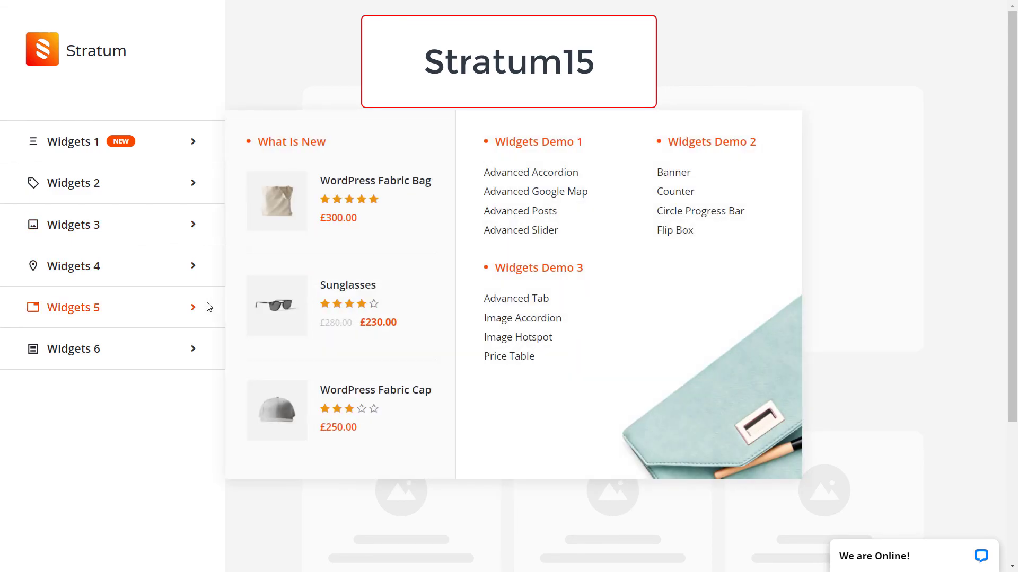
{"action": "mouse_move", "coordinate": [204, 341]}
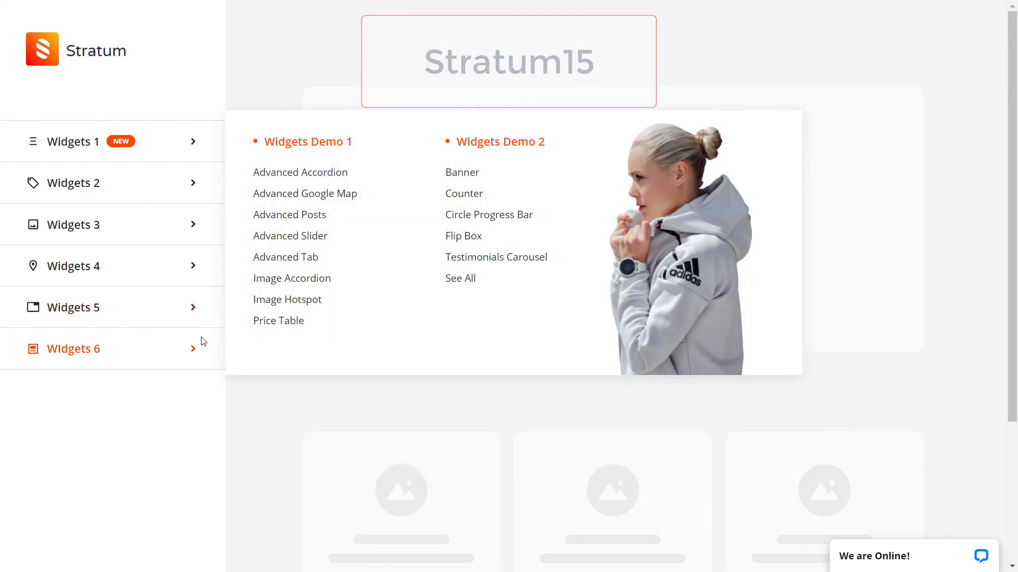